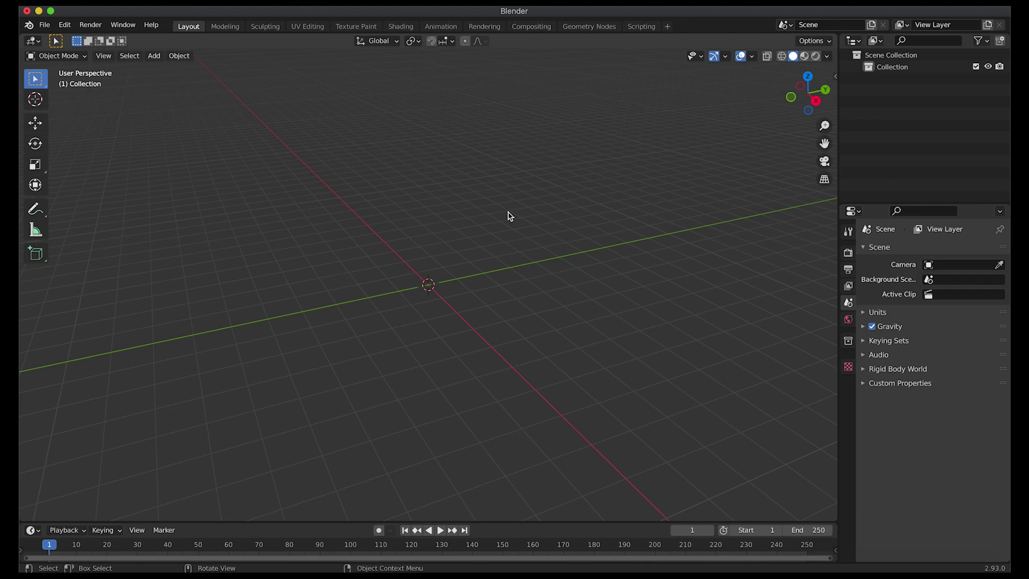
- Install the add-on from CityBuilderProcedural_InstallFile.zip through the preferences and enable Citybuilder Procedural
click(64, 24)
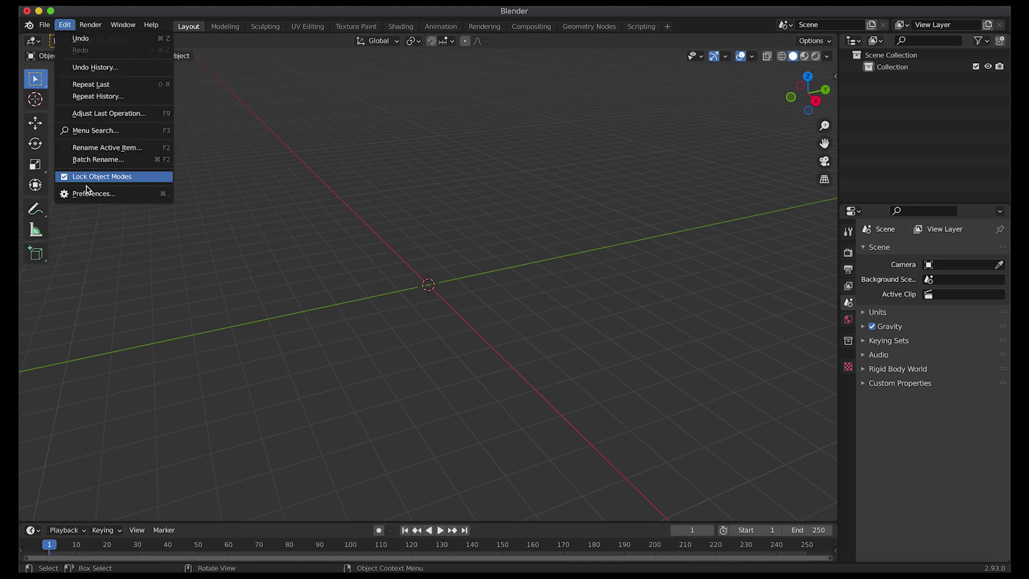
click(87, 194)
drag(167, 32, 351, 94)
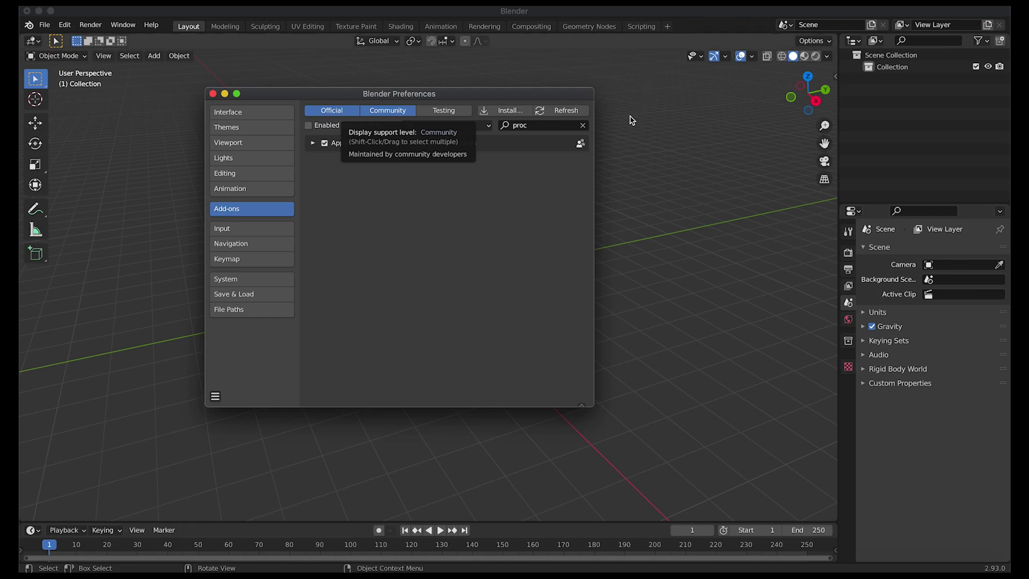
click(582, 125)
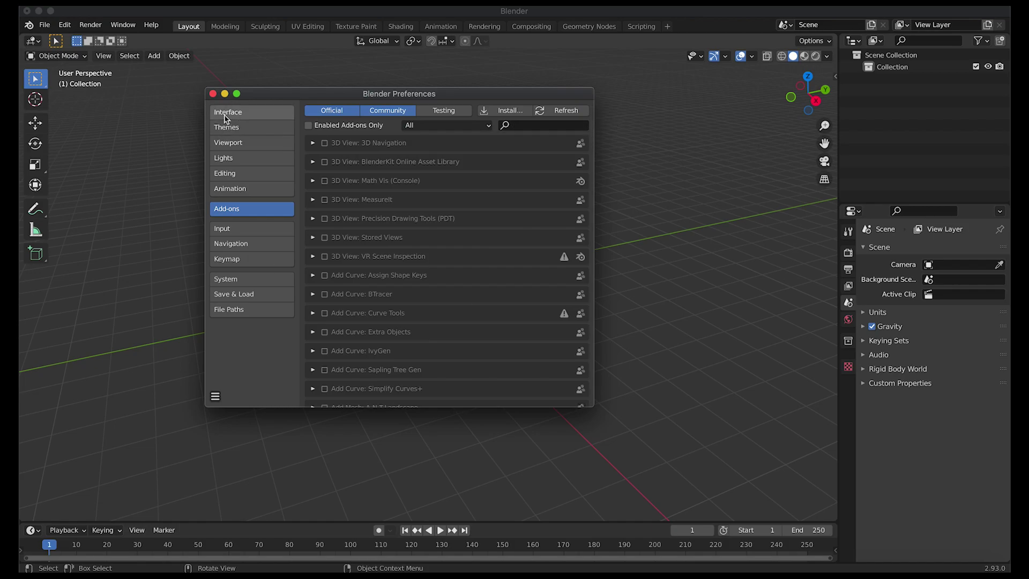
click(509, 115)
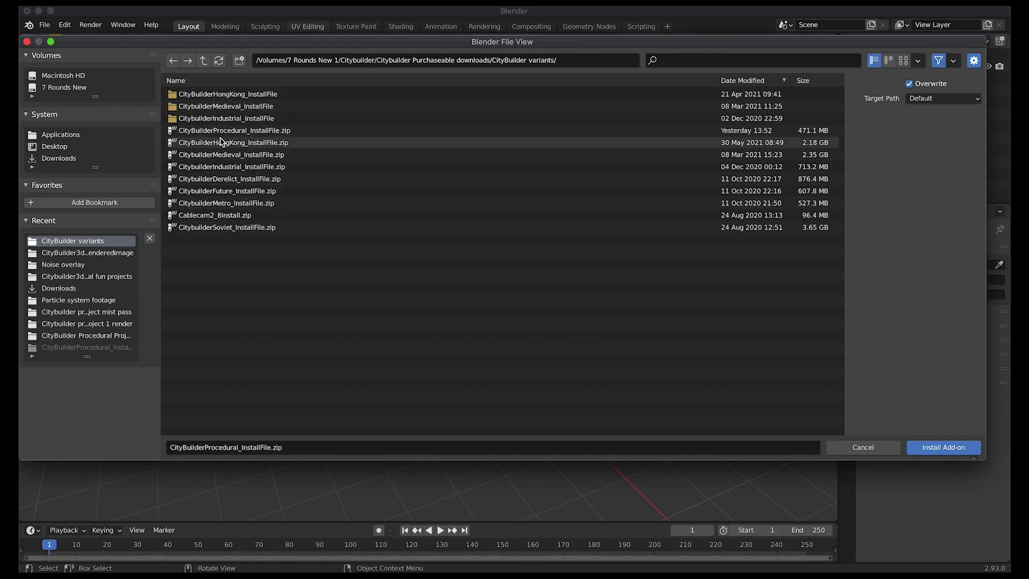
click(238, 130)
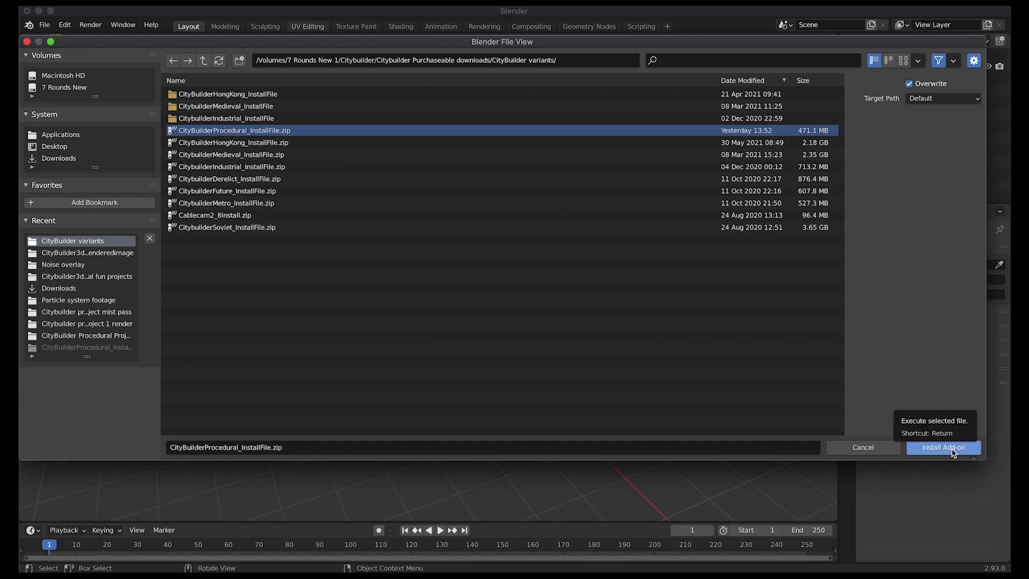
click(953, 452)
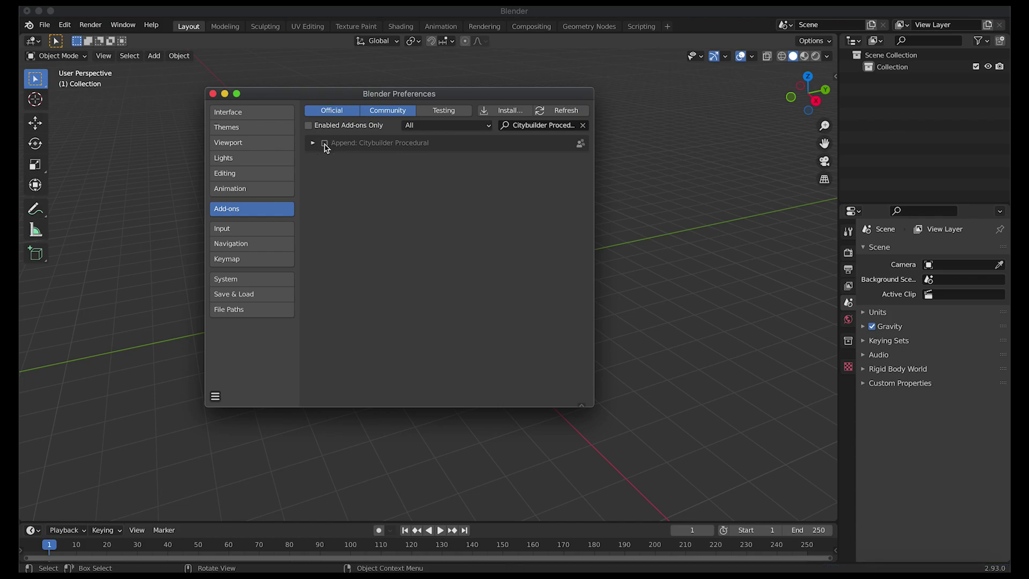
click(324, 143)
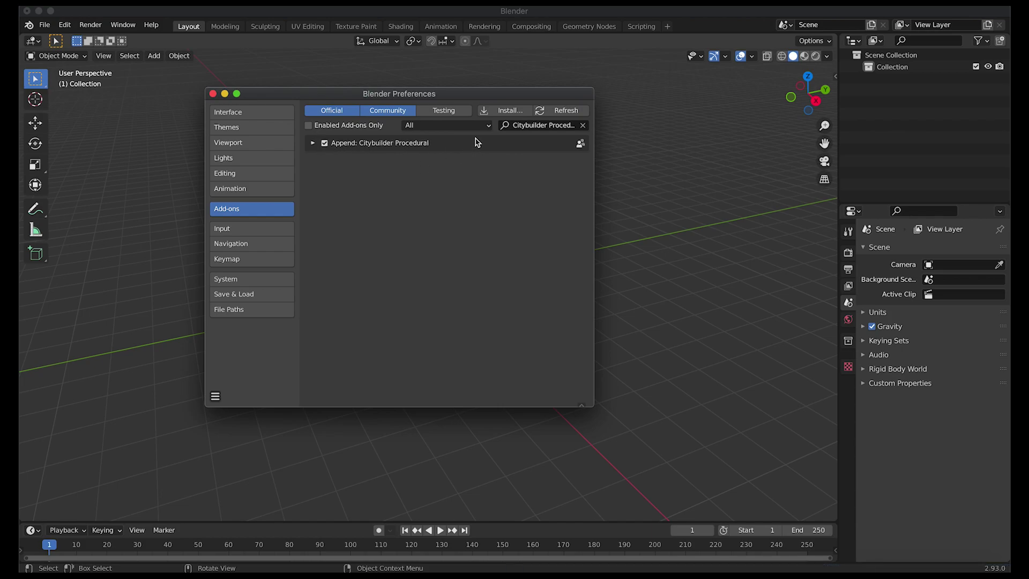
- Search the add-ons for "citybuild" to review the Citybuilder packs, and close the preferences
click(527, 126)
text(city)
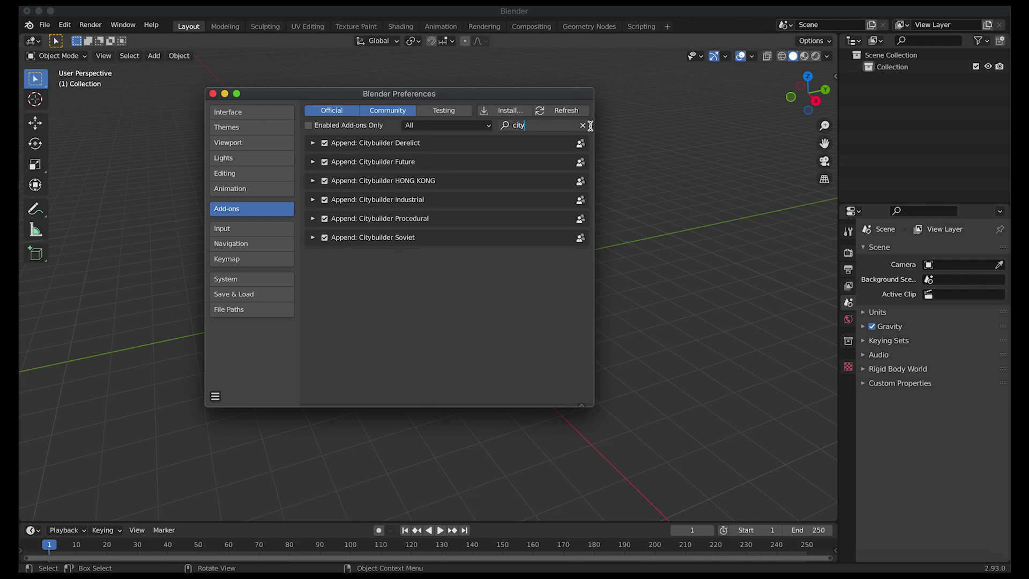
text(build)
click(213, 93)
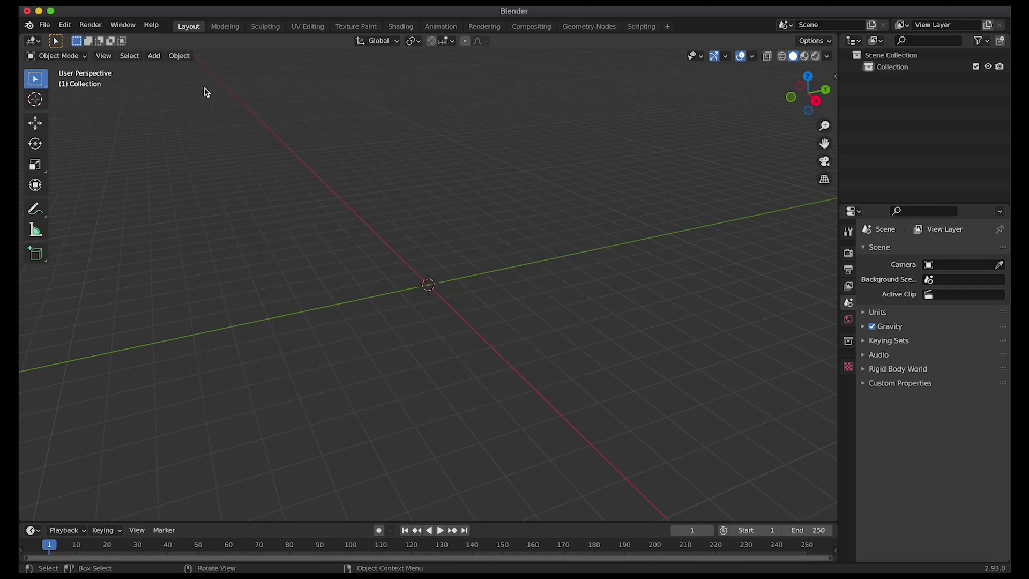
- Show the City Builder 3D asset categories in the viewport and expand Procedural Assets
click(836, 77)
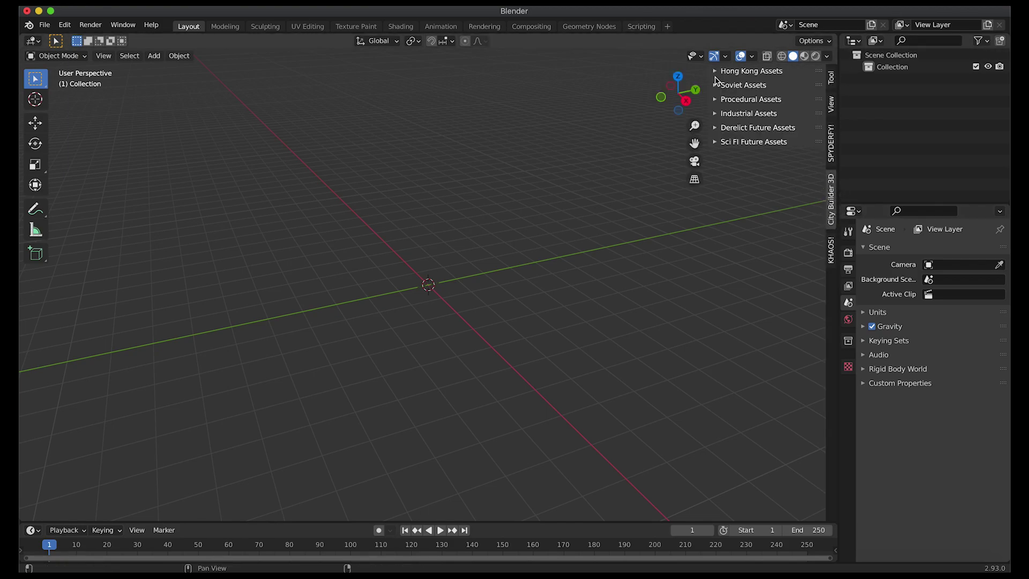
click(713, 89)
click(716, 87)
click(716, 86)
click(716, 85)
click(716, 74)
click(717, 75)
click(716, 103)
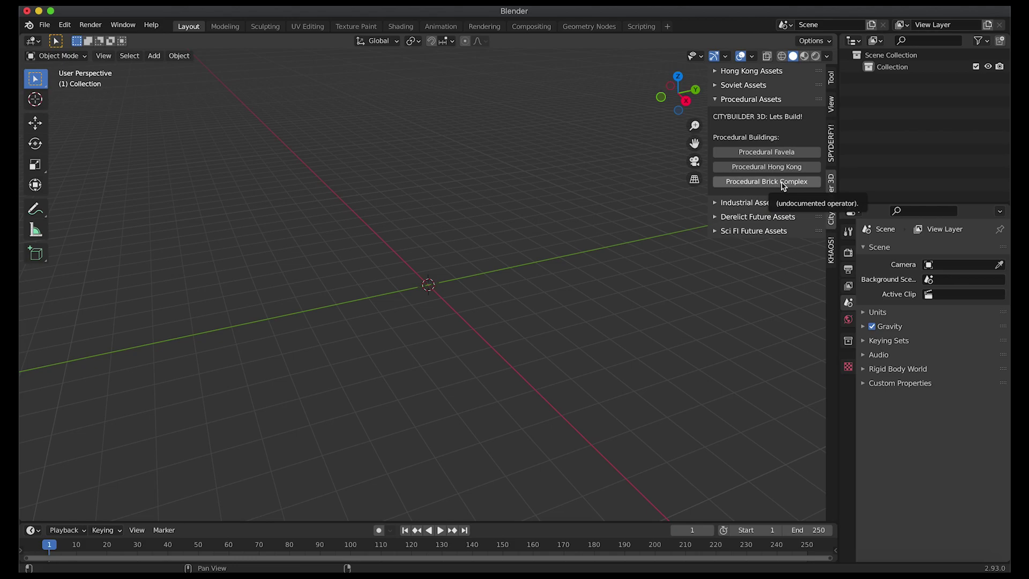
- Add a Procedural Favela building to the scene from the City Builder 3D assets
scroll(413, 268, right, 5)
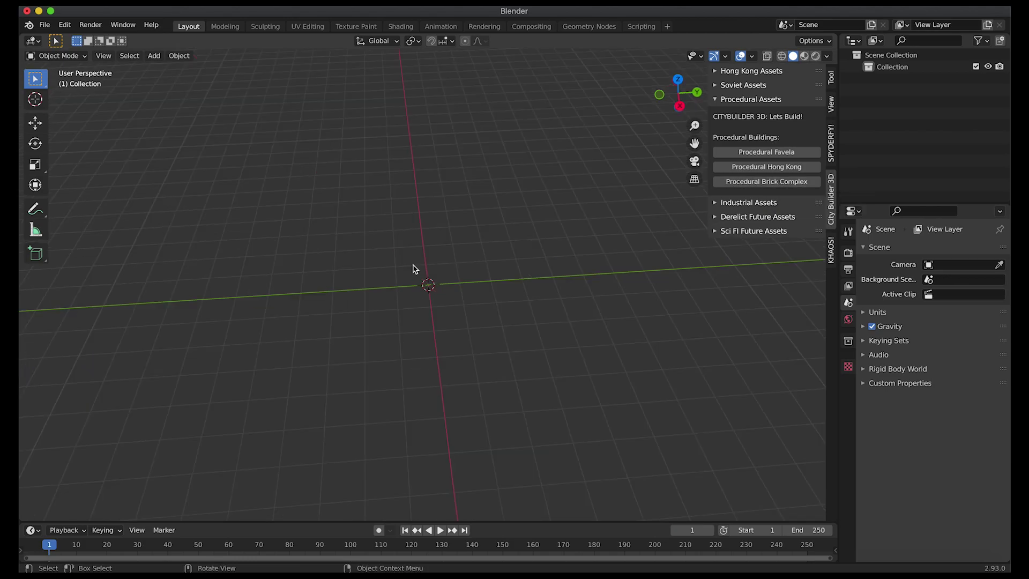
scroll(413, 269, left, 10)
scroll(413, 268, right, 2)
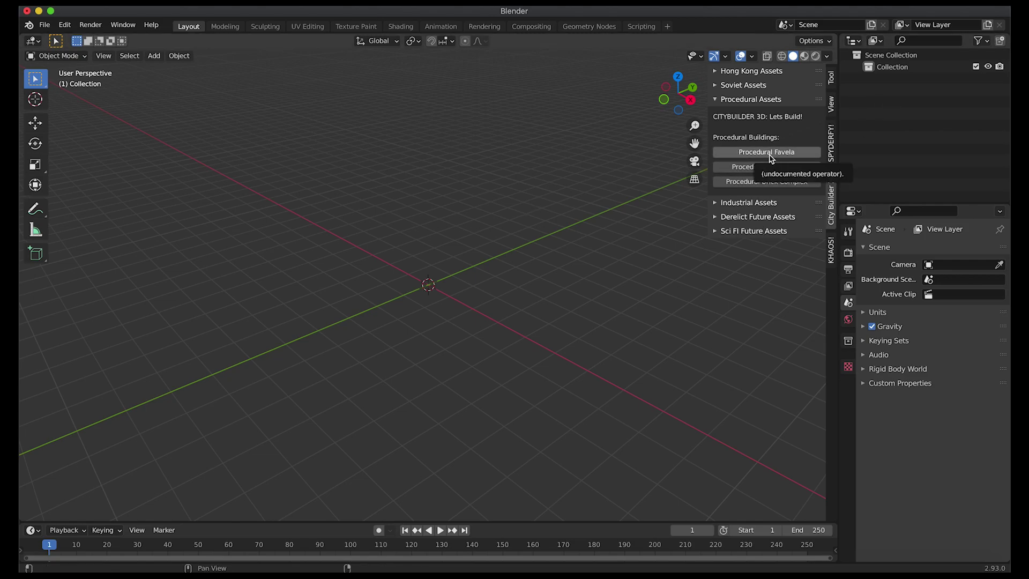
click(770, 155)
scroll(515, 249, down, 2)
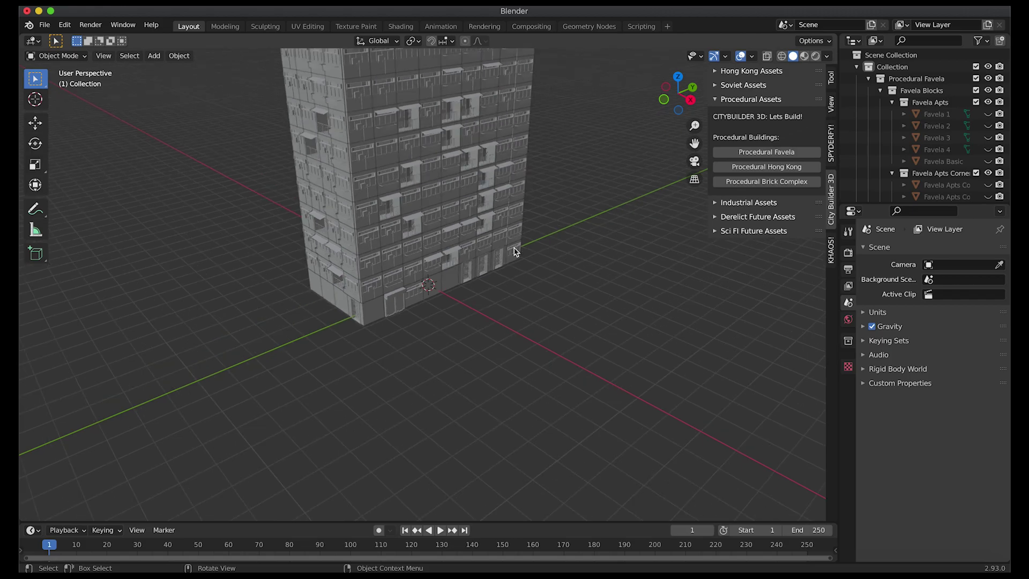
shift+drag(431, 162, 405, 277)
middle_drag(403, 276, 404, 276)
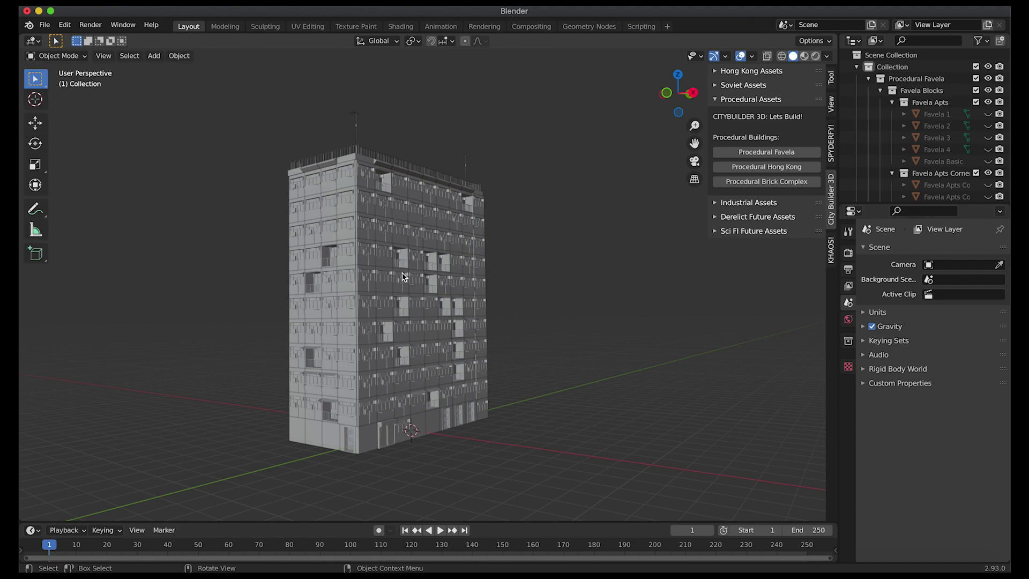
- Select the Favela building, show its Geometry Nodes modifier settings and widen the properties area
mouse_move(491, 260)
middle_down()
mouse_move(428, 269)
mouse_move(484, 257)
middle_up()
click(484, 256)
scroll(484, 256, down, 2)
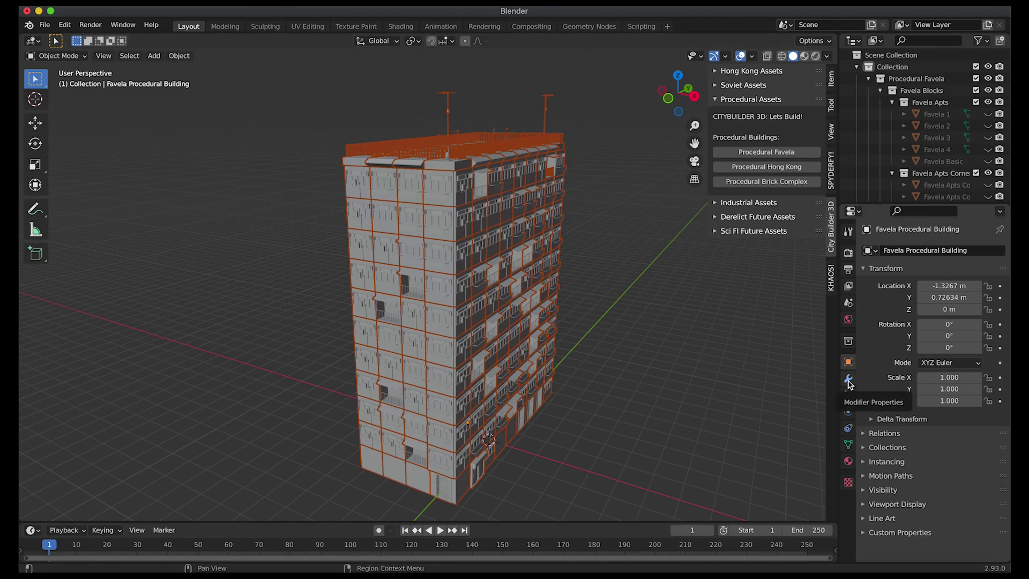
click(848, 381)
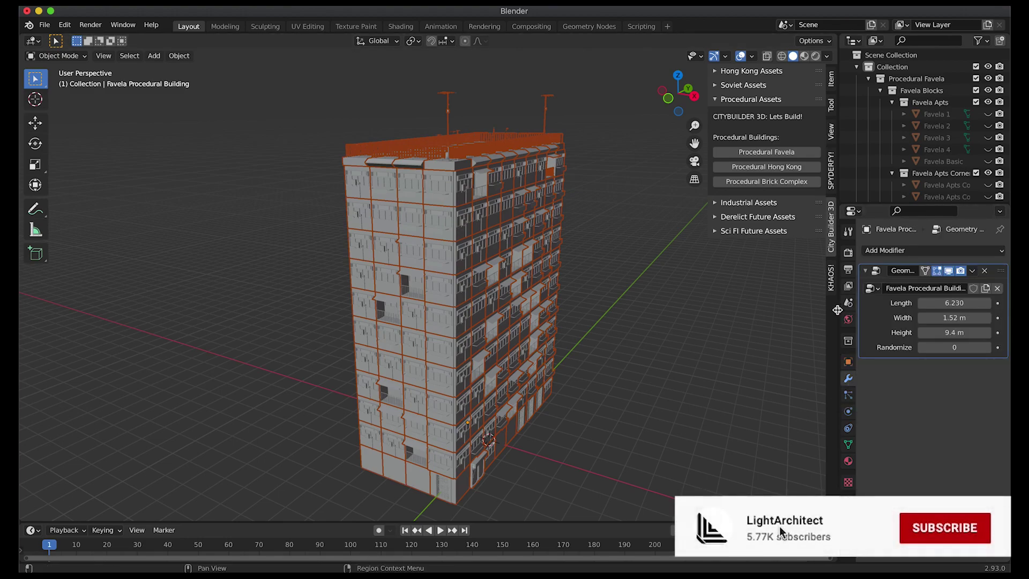
drag(838, 307, 792, 308)
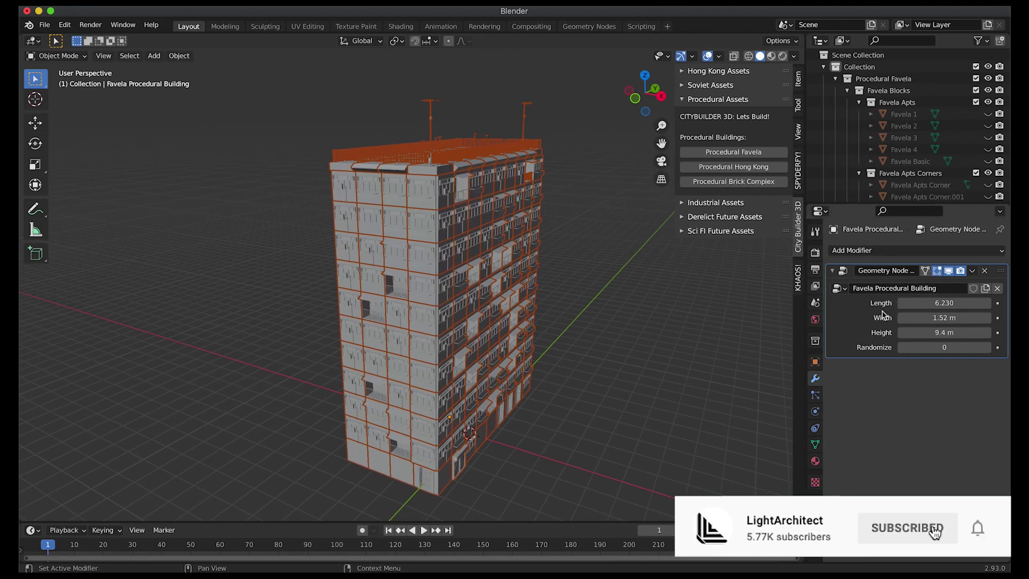
- Set the Favela building's length to 11.13, its width to 2.8 m and its height to 34.5 m
drag(933, 303, 966, 301)
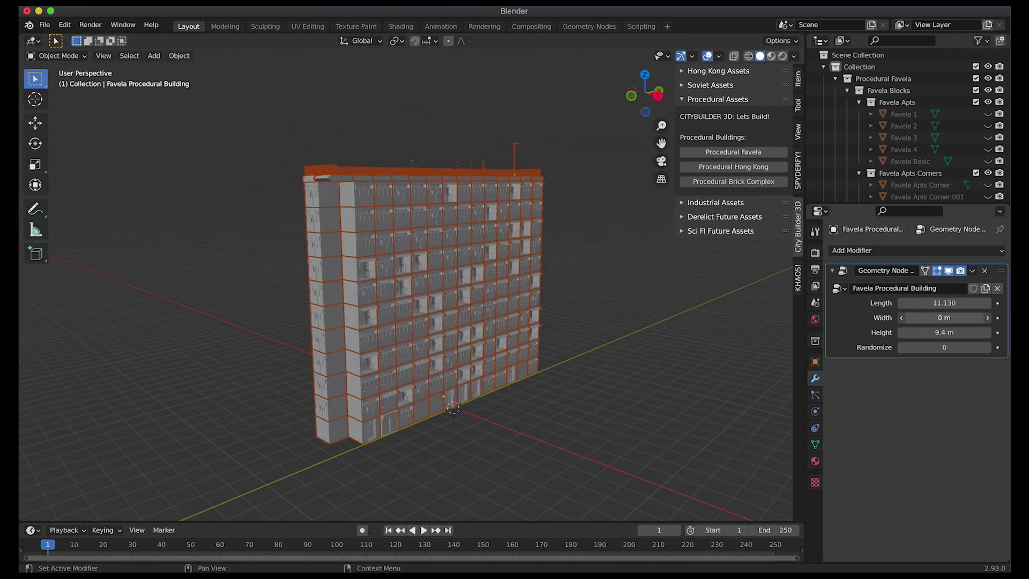
shift+middle_drag(601, 359, 578, 384)
middle_drag(596, 312, 572, 325)
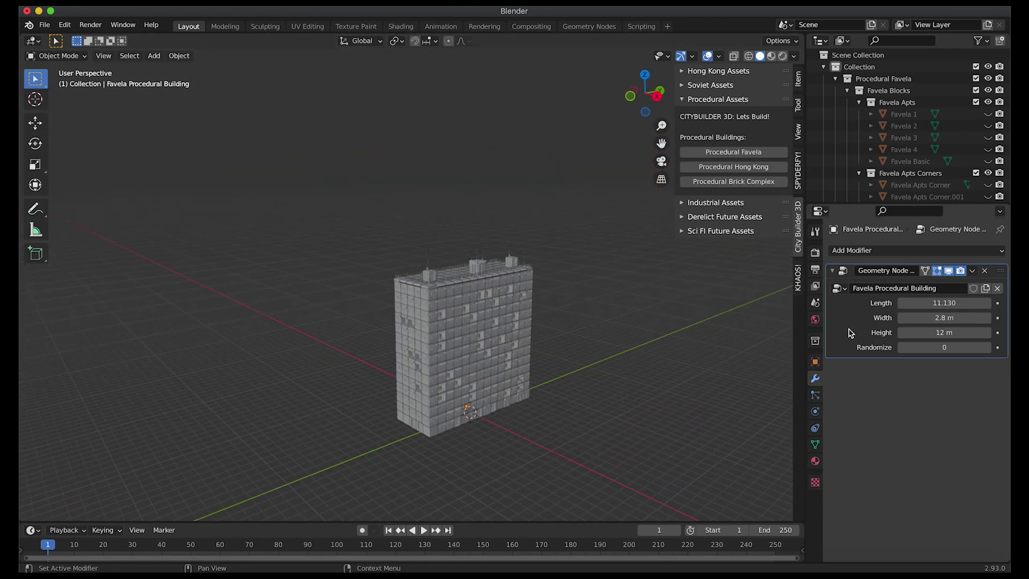
mouse_move(929, 330)
mouse_down()
mouse_move(1002, 330)
mouse_move(946, 330)
mouse_up()
drag(947, 330, 978, 330)
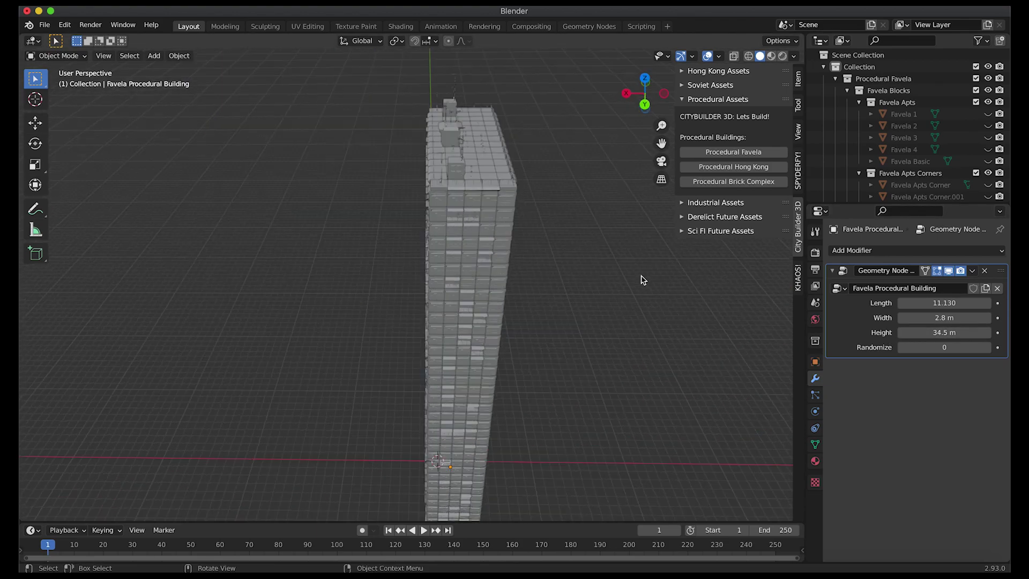
- Reduce the Favela building's height to 0.6 m
middle_drag(643, 280, 689, 273)
drag(943, 332, 912, 332)
shift+middle_drag(609, 411, 605, 225)
middle_drag(595, 375, 536, 384)
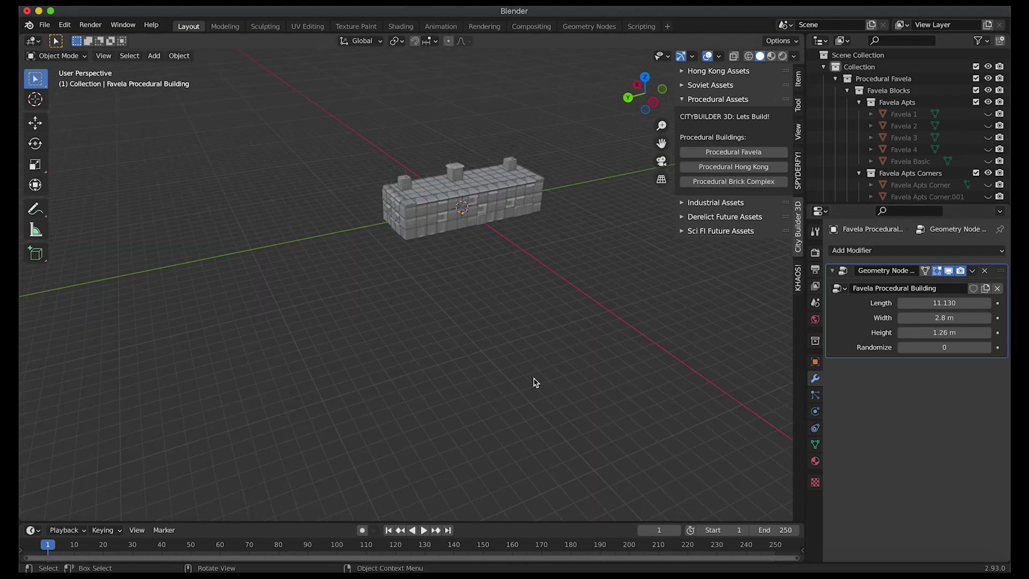
scroll(536, 384, up, 2)
mouse_move(945, 333)
mouse_down()
mouse_move(907, 332)
mouse_move(926, 332)
mouse_up()
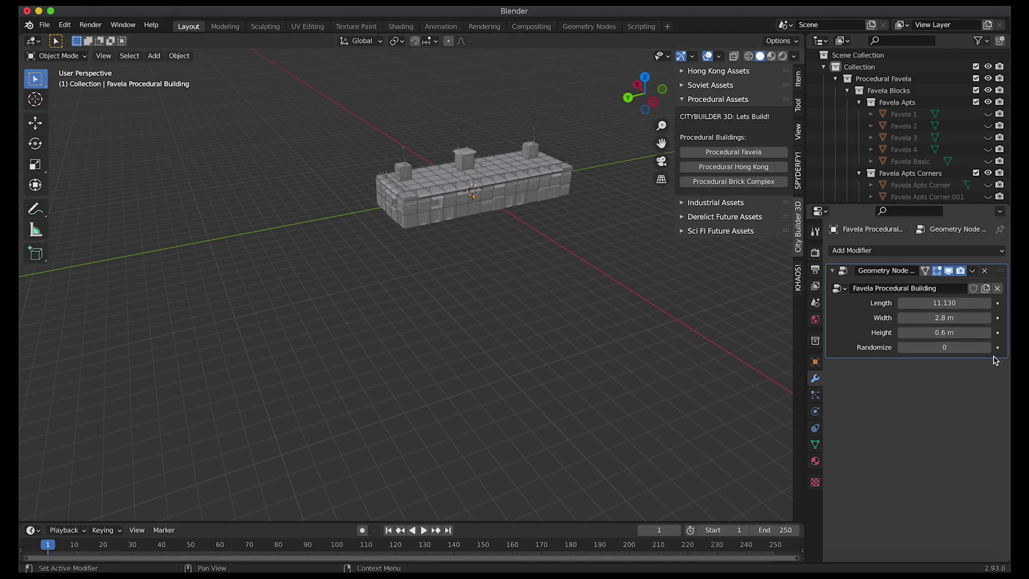
- Raise the Favela building's height to 34.5 m
drag(923, 328, 989, 328)
shift+middle_drag(375, 230, 340, 485)
scroll(339, 124, down, 4)
middle_drag(328, 124, 340, 124)
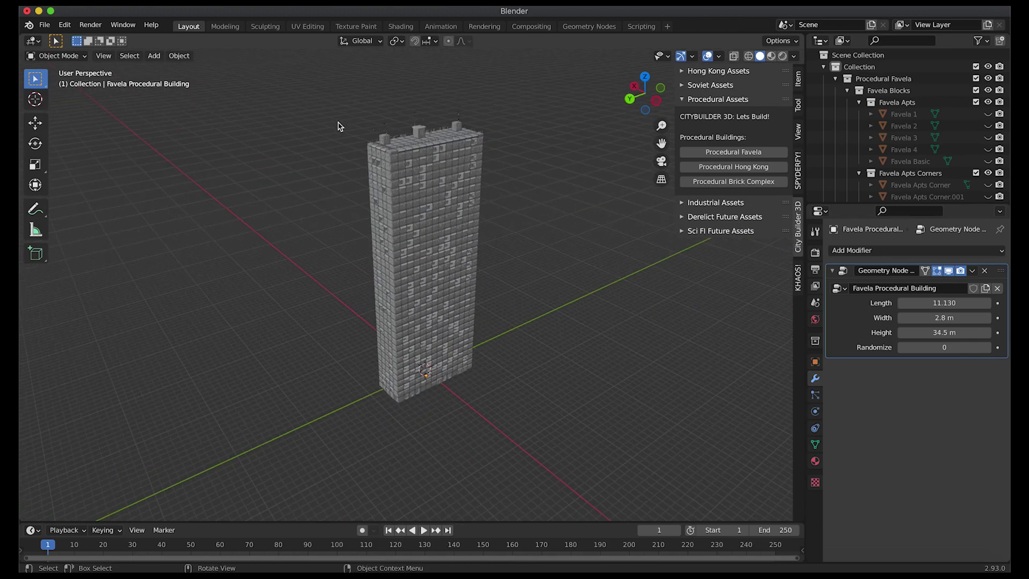
scroll(340, 124, down, 1)
- Resize the Favela building to a length of 2.59, a width of 10.1 m and a height of 17.3 m
click(935, 318)
text(30)
key(Return)
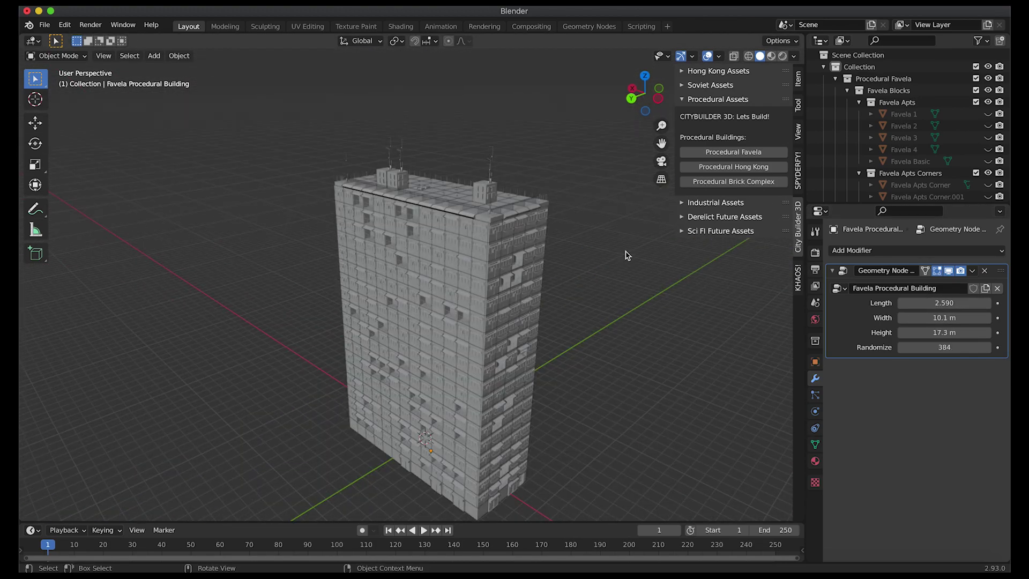
scroll(627, 254, up, 2)
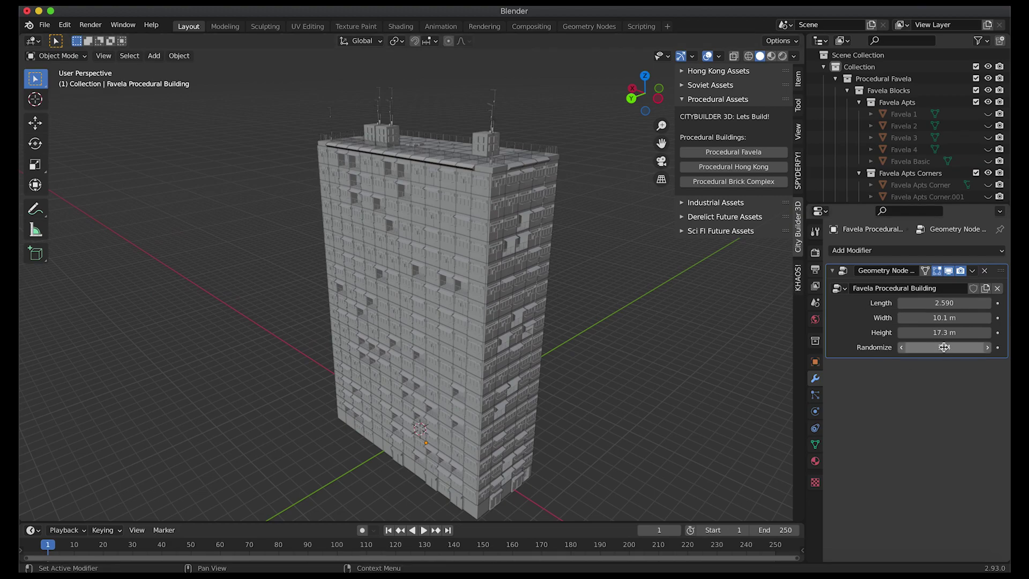
- Vary the Favela building's window and roof details by setting Randomize to -214
mouse_move(944, 348)
mouse_down()
mouse_move(868, 348)
mouse_move(965, 349)
mouse_up()
scroll(534, 232, up, 5)
middle_drag(533, 231, 456, 232)
drag(950, 345, 947, 350)
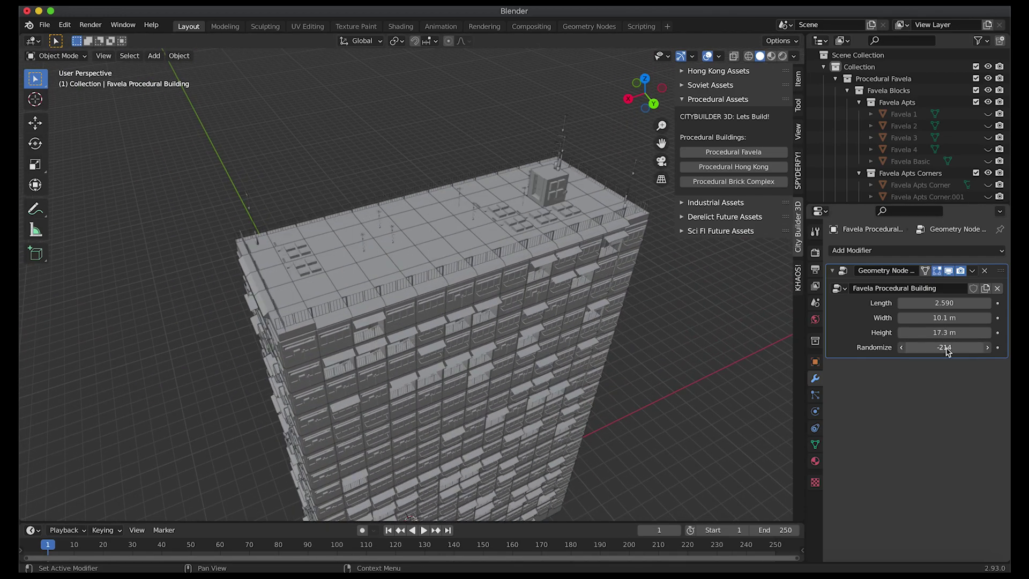
- Duplicate the Favela building and place the copy beside the original along the Y axis
middle_drag(509, 347, 482, 354)
click(508, 348)
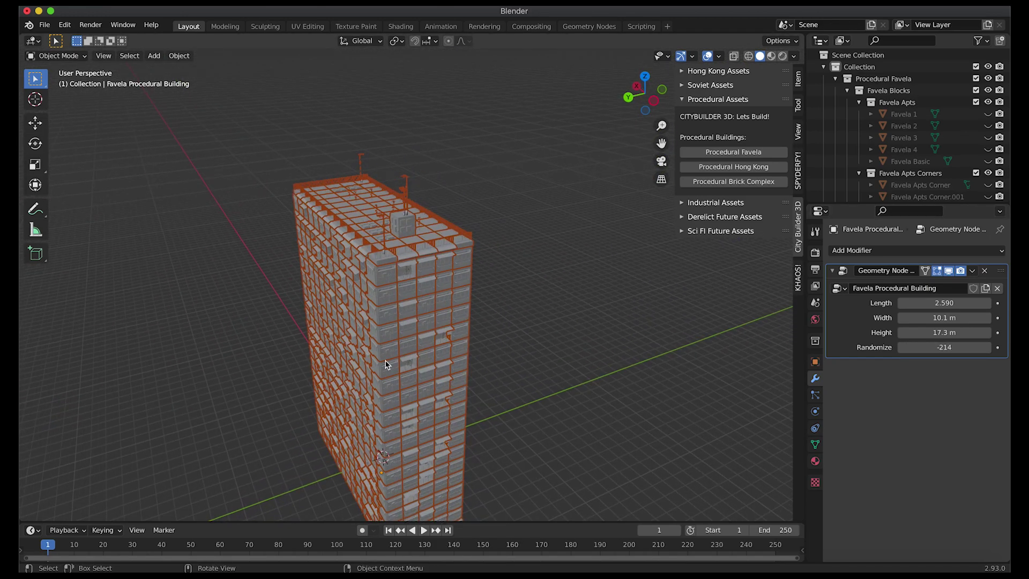
key(shift+d)
key(y)
click(494, 246)
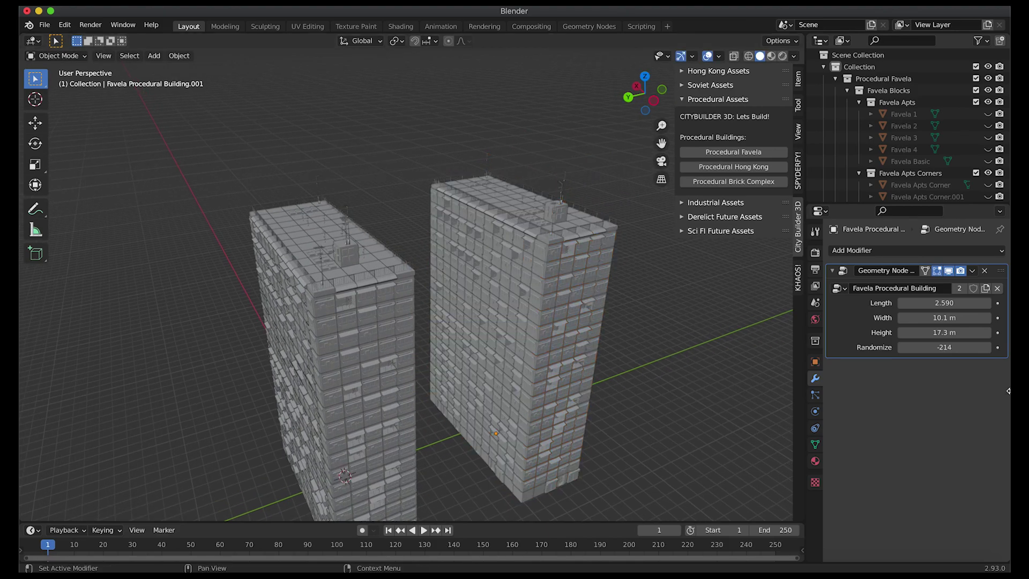
- Set the duplicated building's Randomize to -404 and its height to 30.6 m, and compare both towers
drag(944, 347, 900, 347)
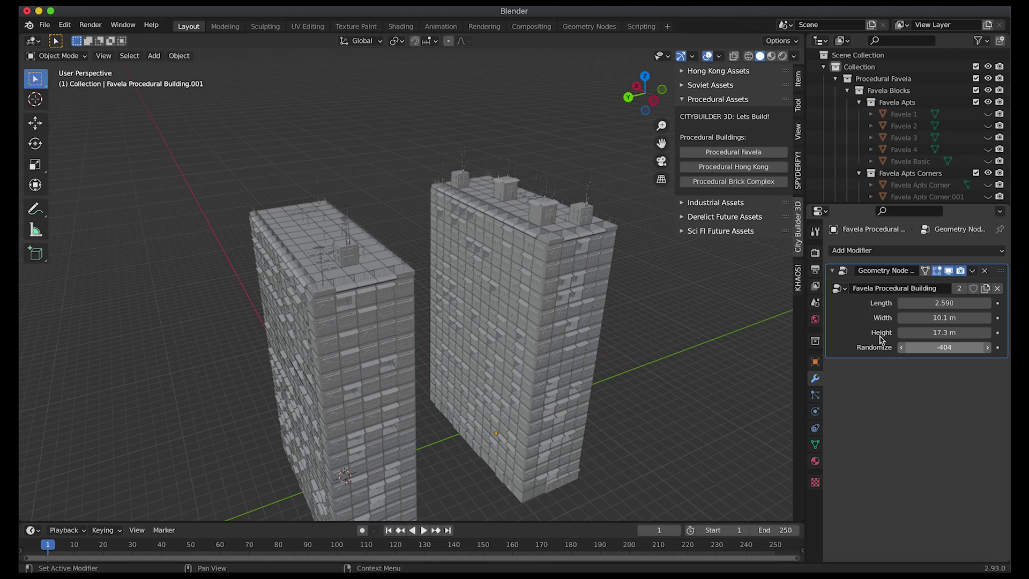
mouse_move(482, 230)
middle_down()
mouse_move(408, 231)
mouse_move(484, 234)
middle_up()
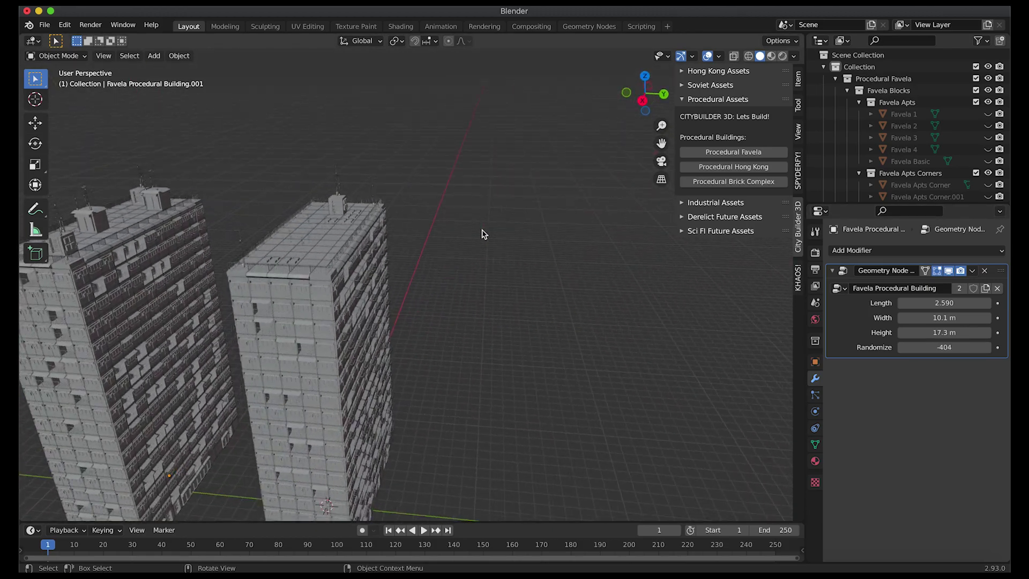
shift+middle_drag(483, 233, 555, 206)
drag(937, 335, 987, 335)
shift+middle_drag(376, 215, 501, 295)
middle_drag(461, 268, 346, 278)
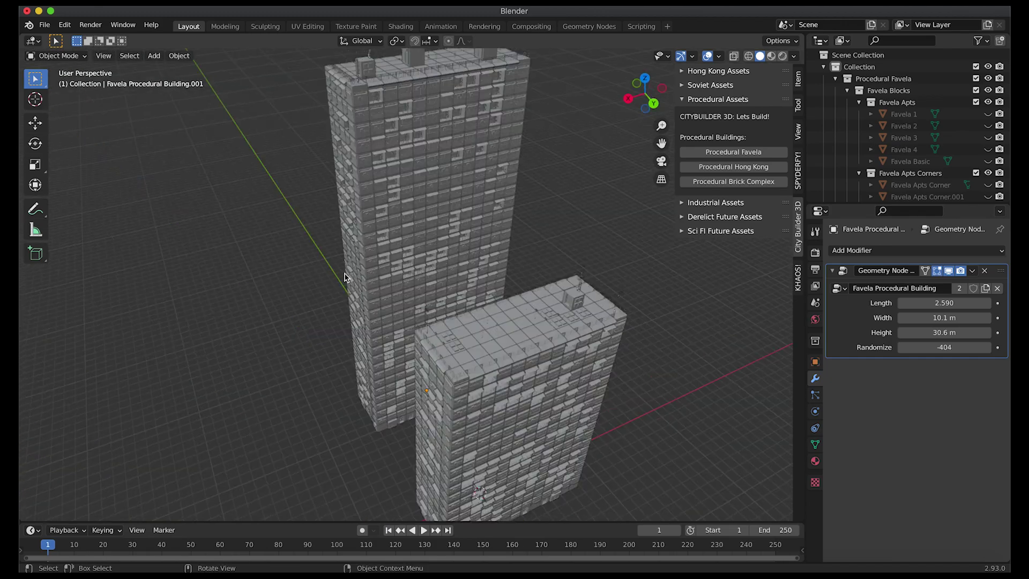
scroll(346, 277, right, 10)
shift+scroll(346, 277, down, 5)
scroll(346, 277, down, 5)
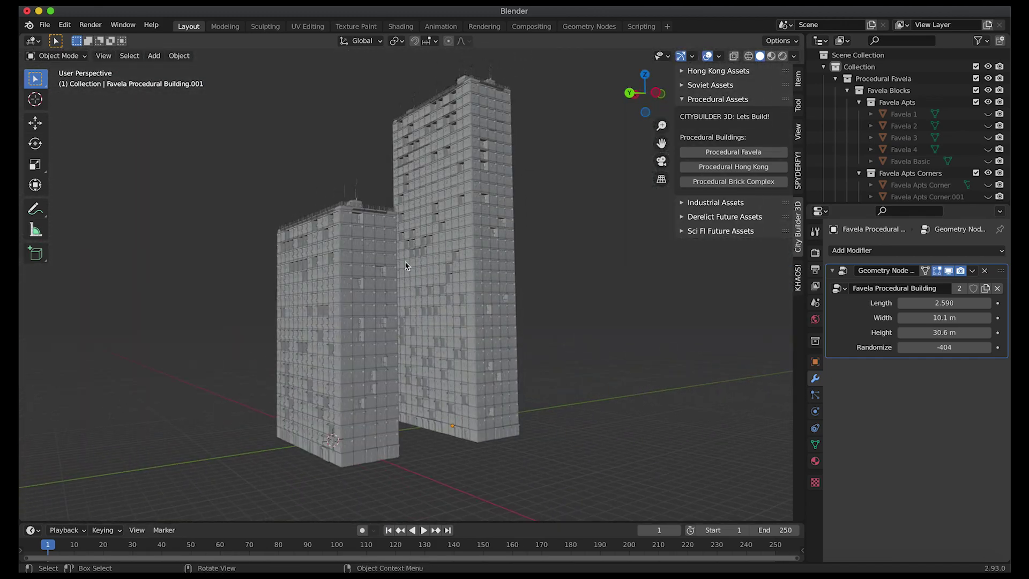
shift+scroll(404, 261, up, 5)
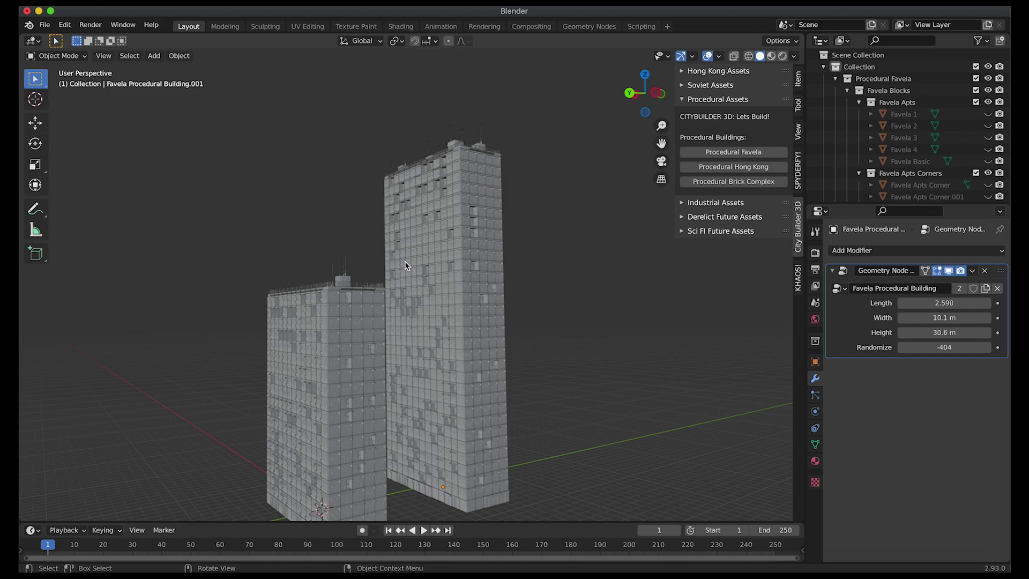
- Delete the taller duplicated building, leaving the original Favela building in the scene
click(404, 264)
mouse_move(404, 264)
middle_down()
mouse_move(338, 199)
mouse_move(425, 230)
middle_up()
key(x)
click(338, 199)
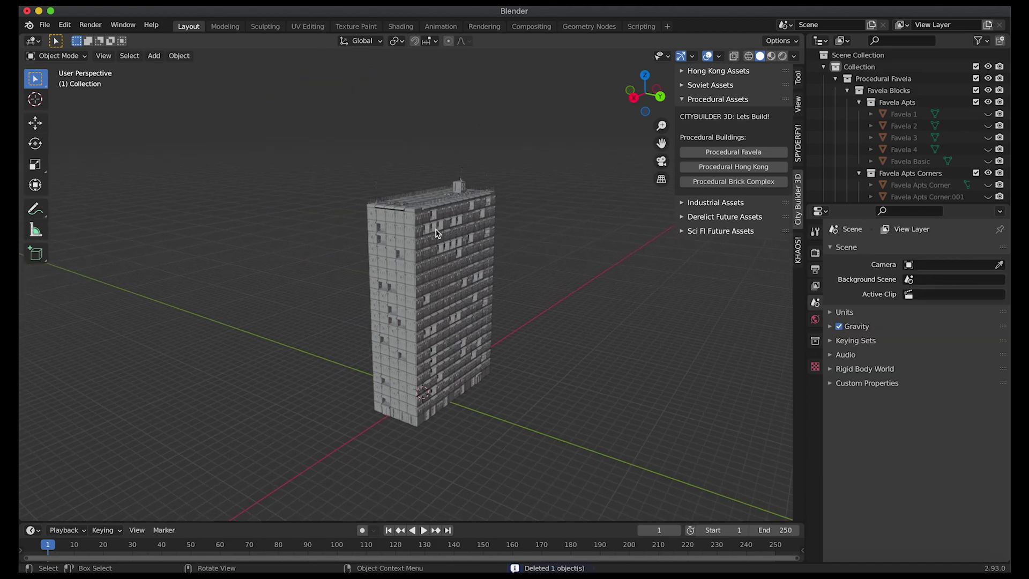
- Switch the viewport to Rendered shading and examine the Favela building's windows and facades up close and from all sides
key(z)
click(437, 169)
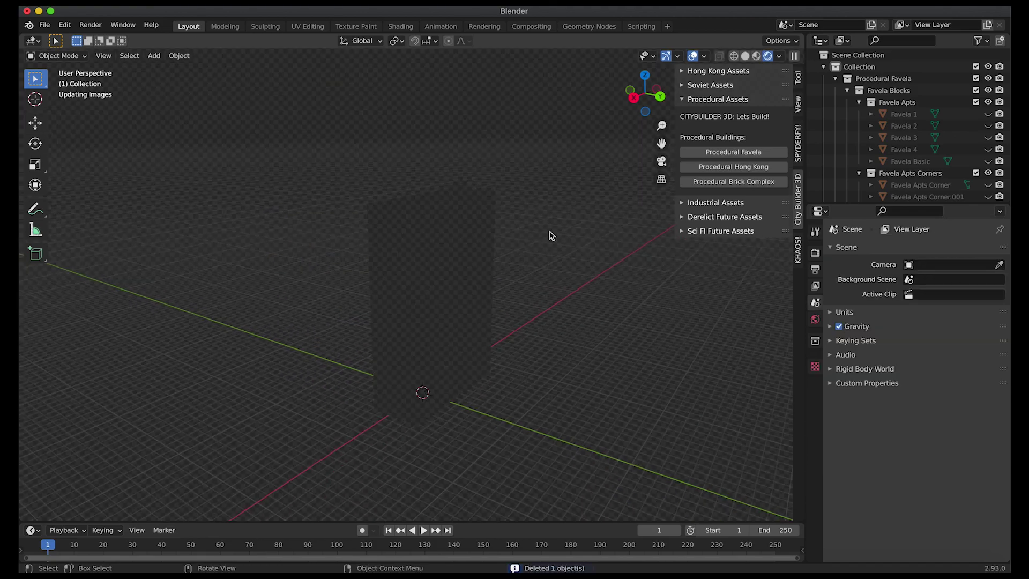
middle_drag(456, 255, 455, 257)
scroll(456, 258, up, 5)
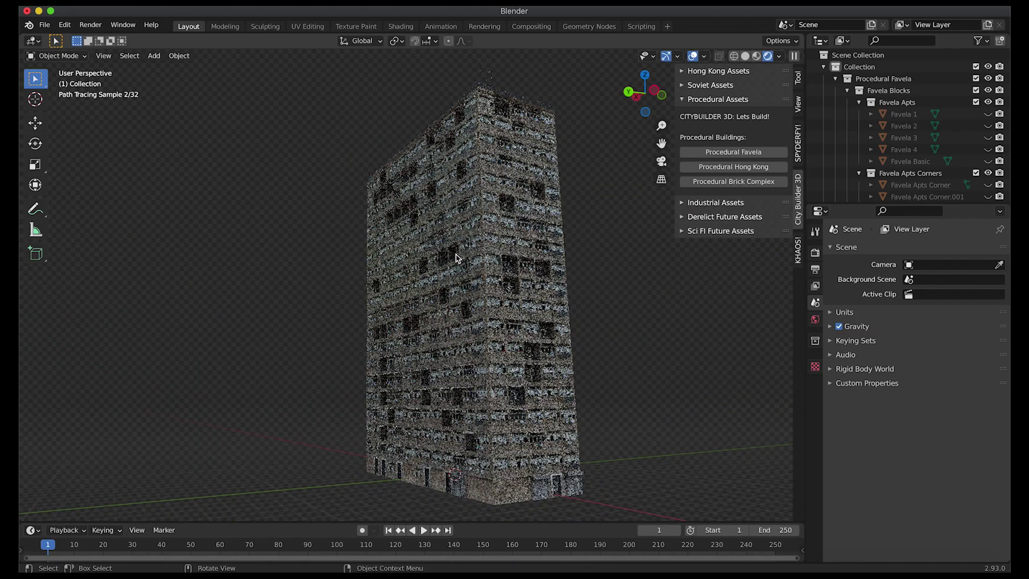
scroll(558, 284, up, 5)
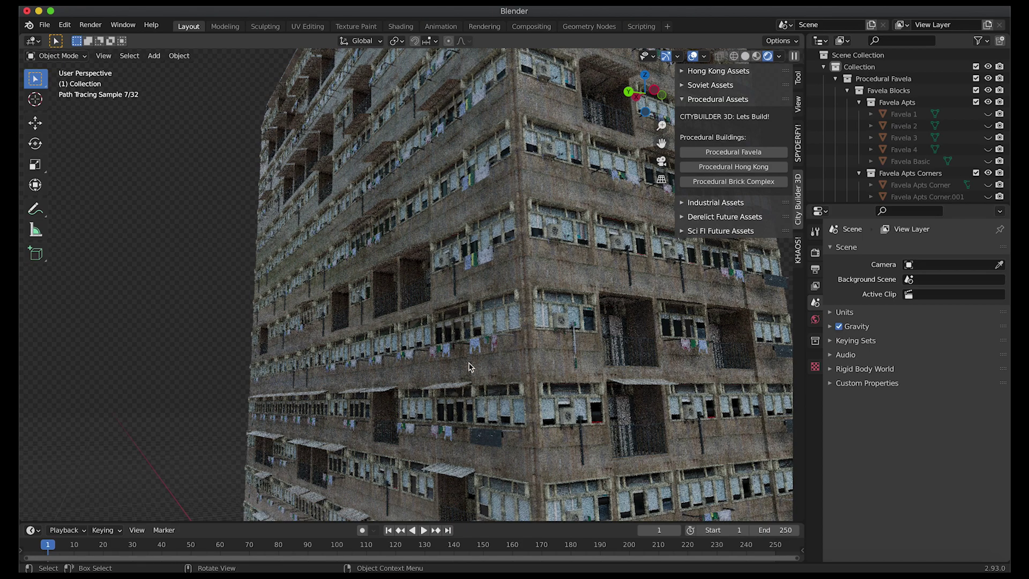
scroll(444, 271, down, 8)
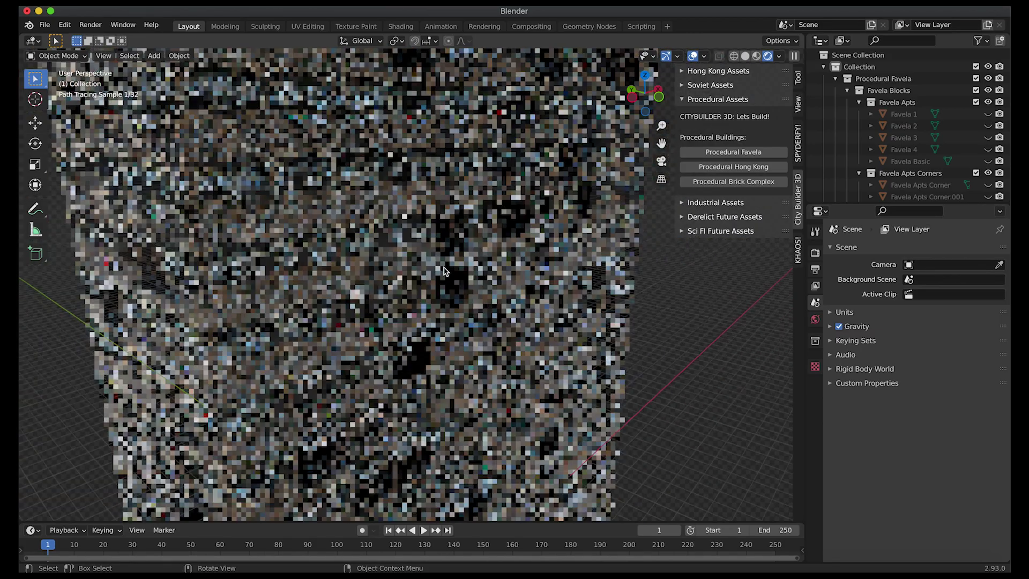
middle_drag(590, 364, 528, 370)
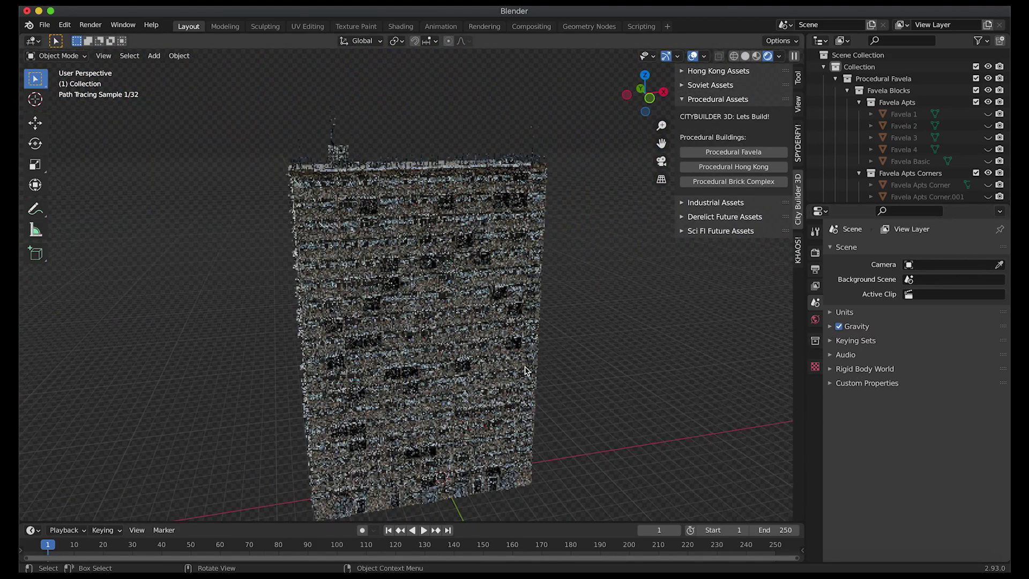
- Examine the rendered Favela building's ground-floor doors and shutters, then its rooftop details
shift+middle_drag(383, 504, 397, 428)
scroll(397, 427, up, 5)
scroll(397, 428, up, 3)
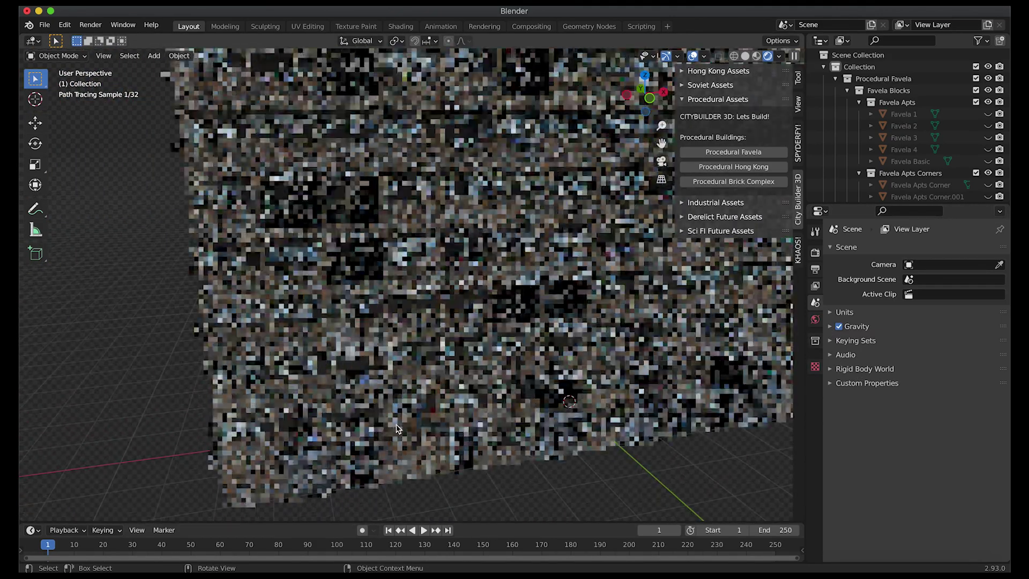
shift+scroll(397, 428, down, 8)
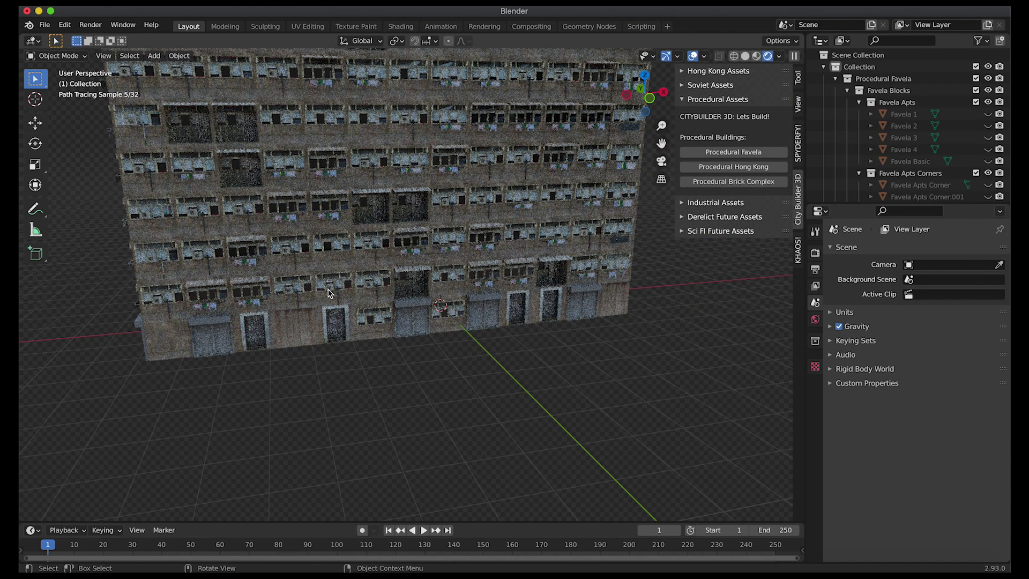
mouse_move(330, 288)
middle_down()
mouse_move(362, 265)
mouse_move(279, 174)
mouse_move(308, 178)
middle_up()
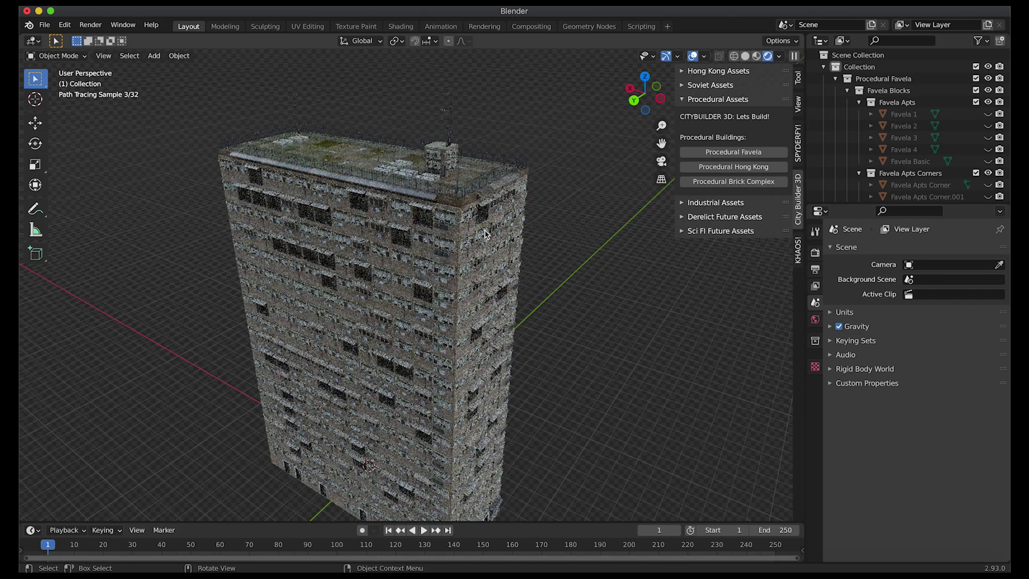
middle_drag(484, 233, 279, 172)
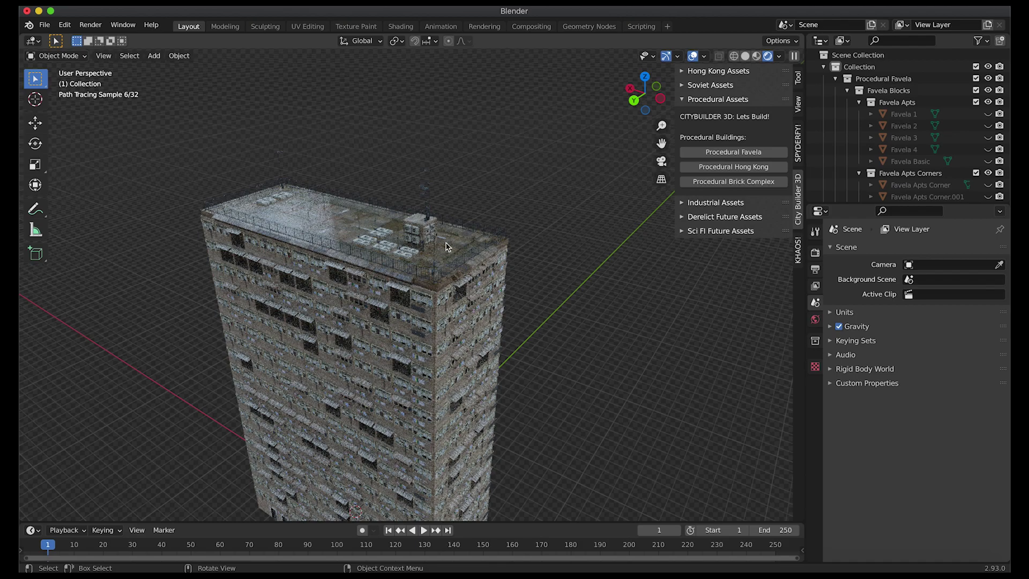
middle_drag(448, 247, 569, 334)
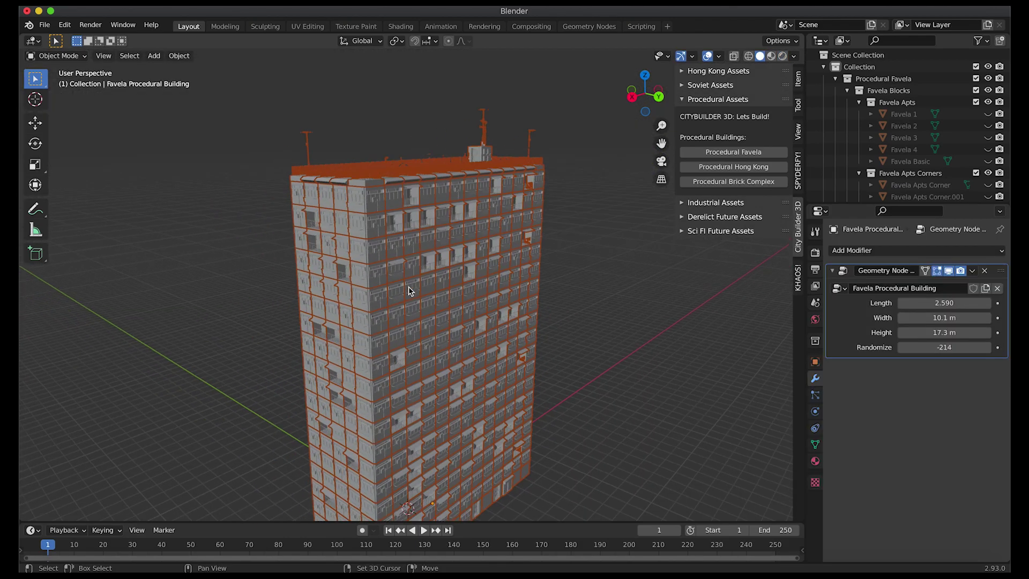
- Delete the Favela building in Solid shading and add a Procedural Hong Kong building in its place
mouse_move(370, 257)
middle_down()
mouse_move(410, 290)
mouse_move(367, 275)
middle_up()
key(x)
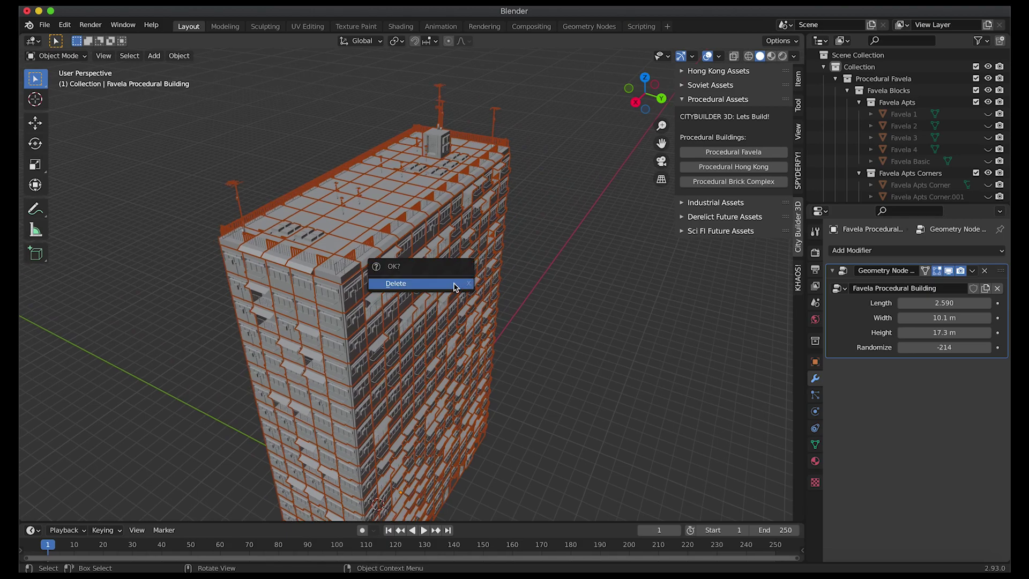
click(428, 284)
click(731, 169)
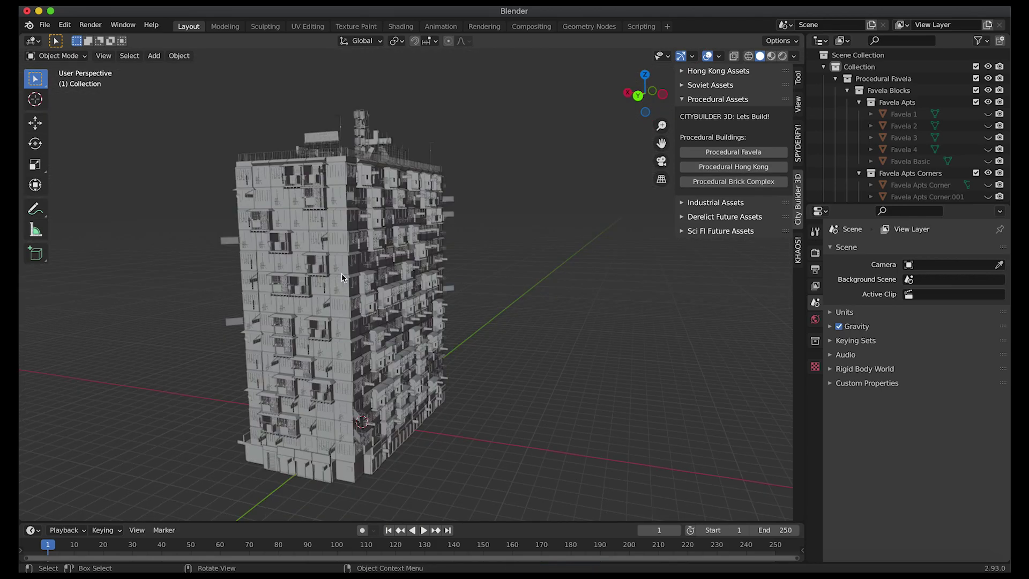
scroll(343, 278, up, 5)
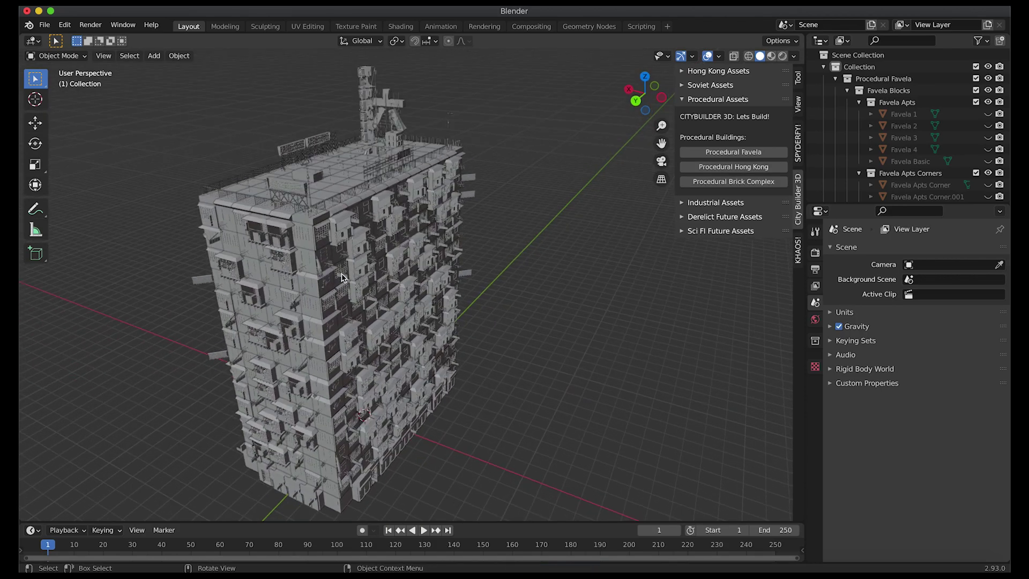
- Set the Hong Kong building's length to 4.950, width to 1.65 m and height to 33 m
click(423, 248)
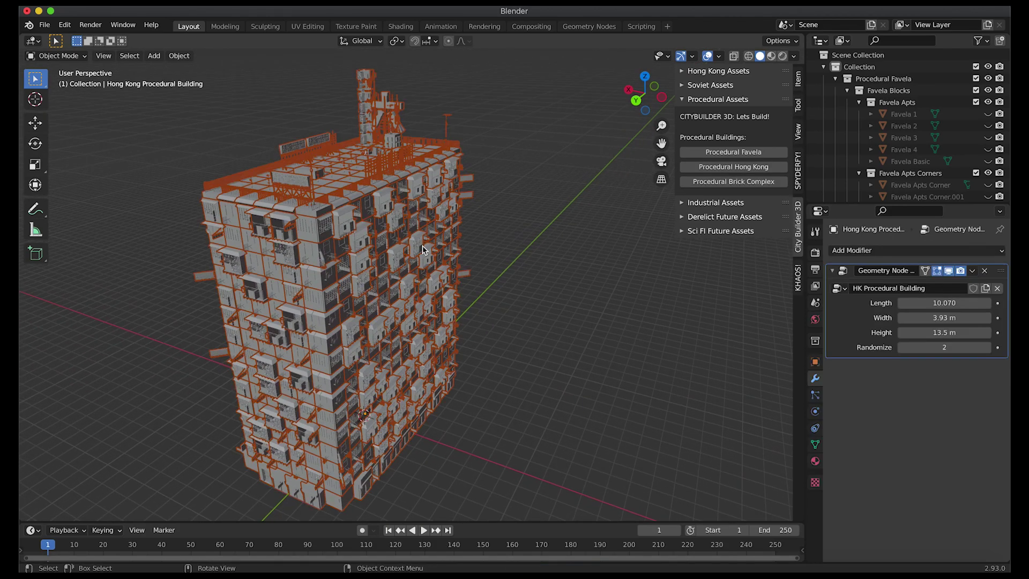
drag(935, 303, 965, 333)
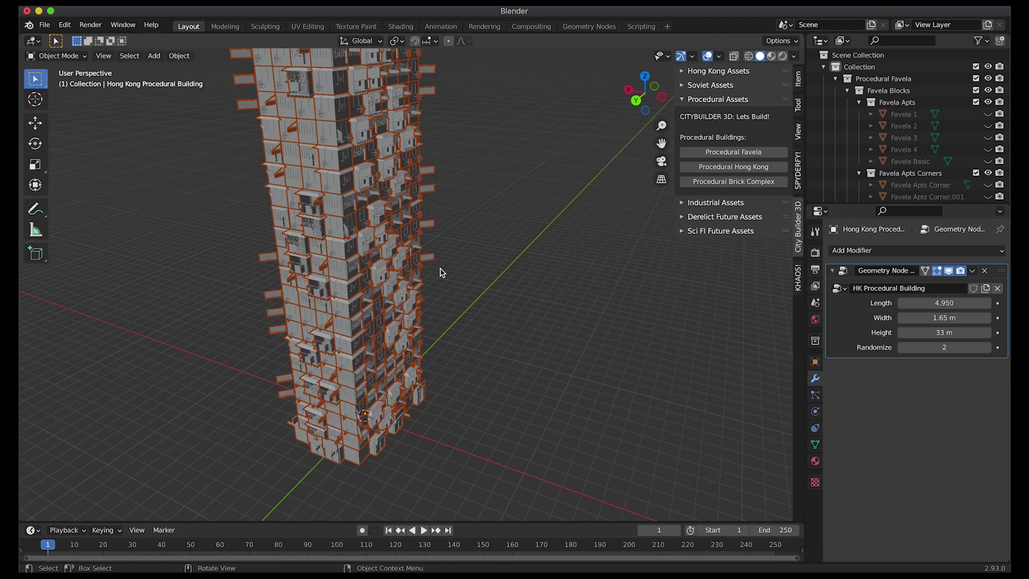
scroll(441, 274, up, 4)
- Try Randomize values of 206 and 552 on the Hong Kong building, checking the rooftop signs and balconies
drag(933, 348, 957, 348)
shift+scroll(443, 290, up, 5)
scroll(443, 289, up, 4)
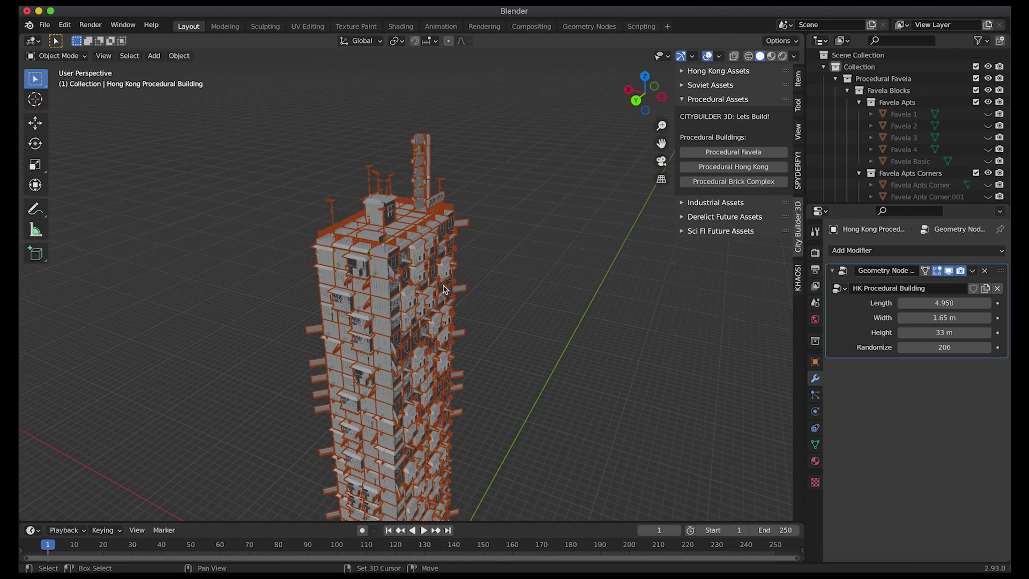
scroll(443, 290, down, 2)
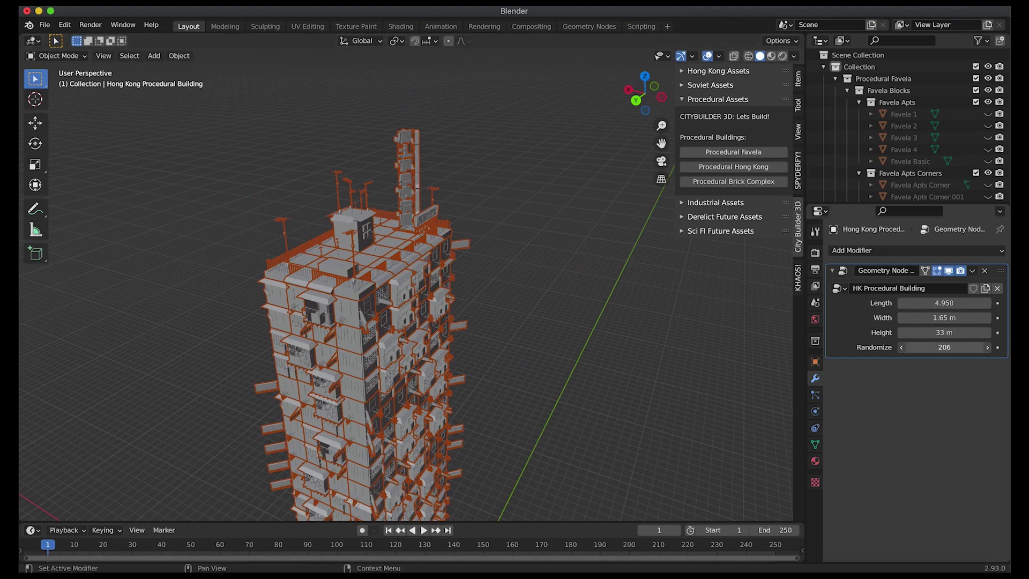
drag(944, 348, 984, 347)
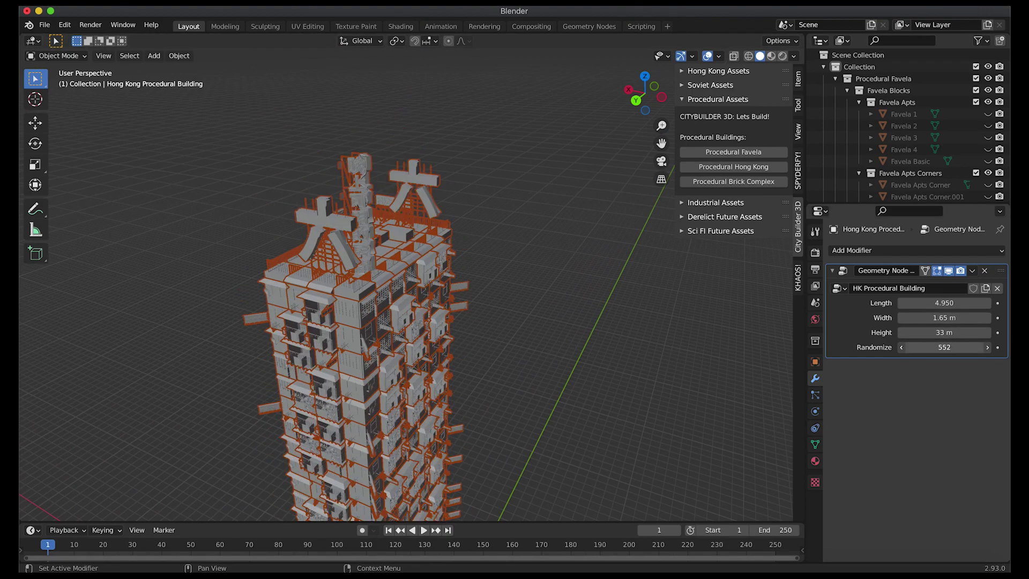
click(602, 211)
middle_drag(603, 212, 605, 211)
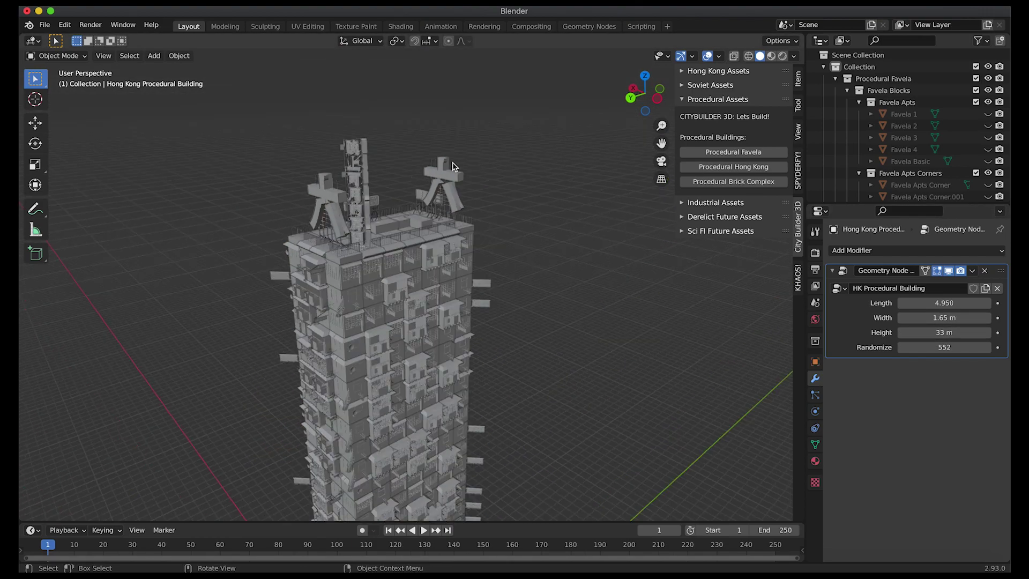
- Set the Hong Kong building's Randomize to 402, width to 6.21 m and height to 21.8 m
drag(930, 347, 913, 347)
middle_drag(554, 282, 554, 282)
- Switch to Rendered shading and examine the Hong Kong building's rooftop signs, street-level shopfronts, balconies and windows
key(z)
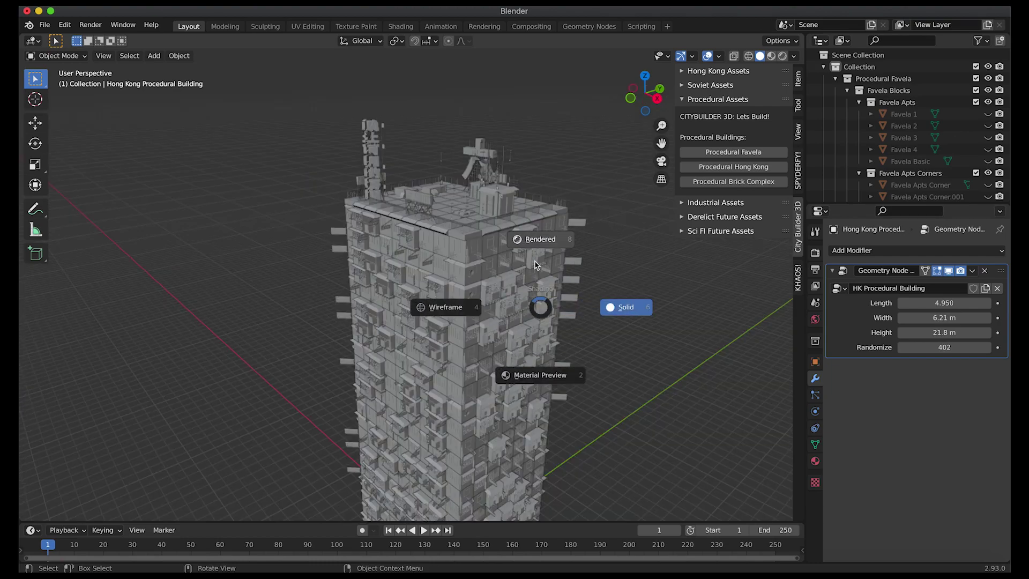
click(545, 247)
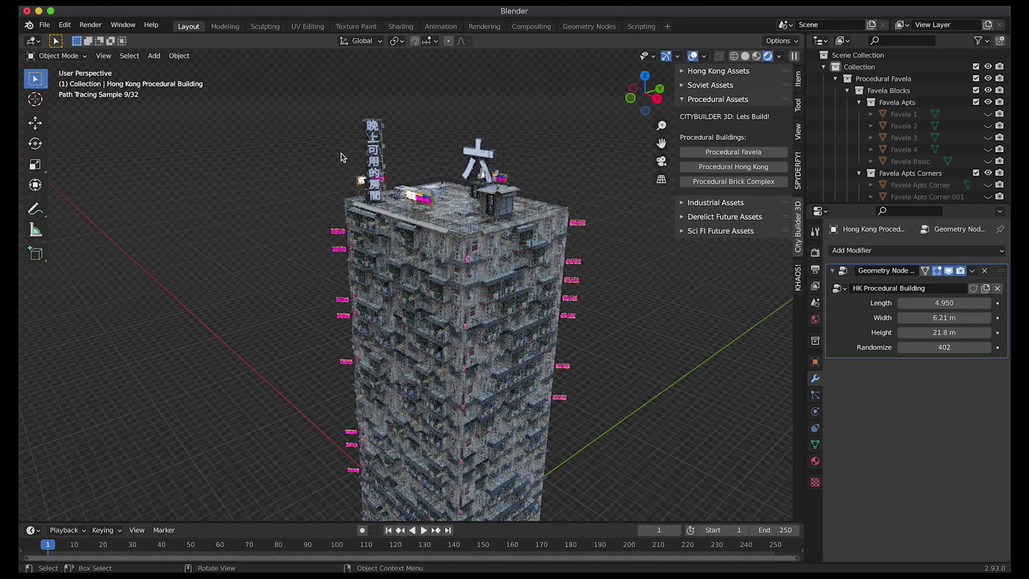
middle_drag(547, 316, 466, 302)
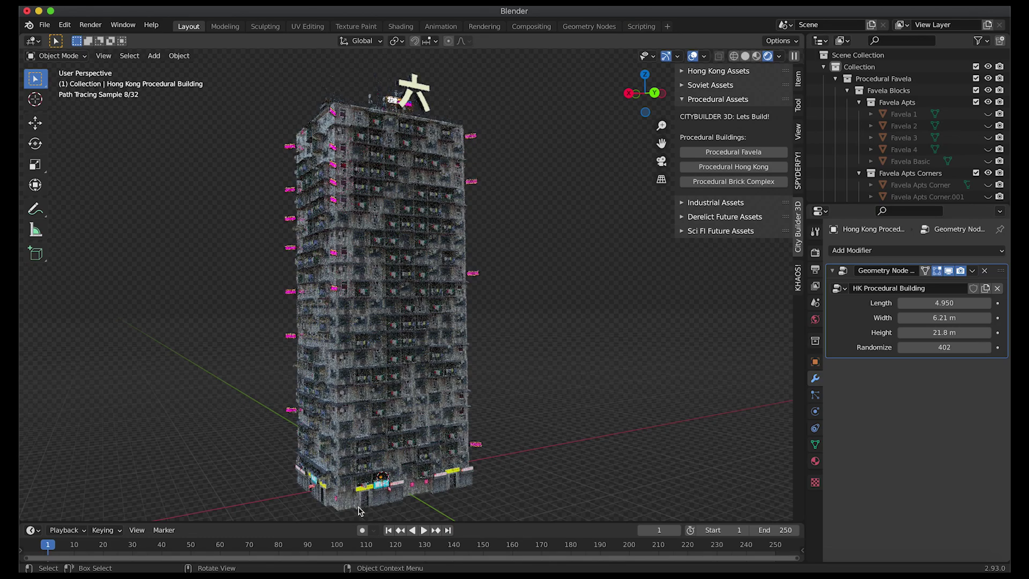
scroll(512, 456, up, 10)
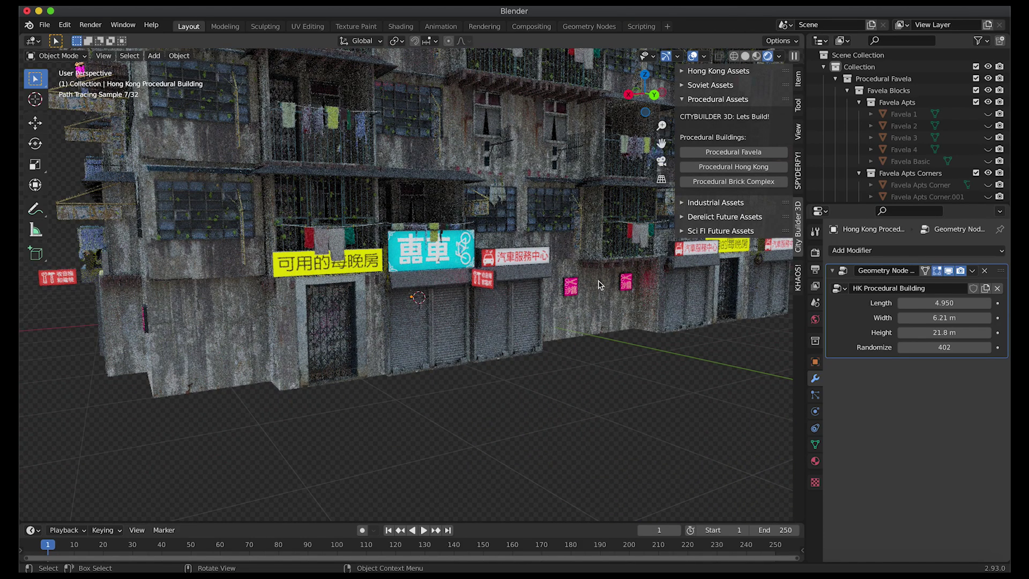
shift+scroll(514, 297, right, 5)
shift+scroll(514, 297, up, 5)
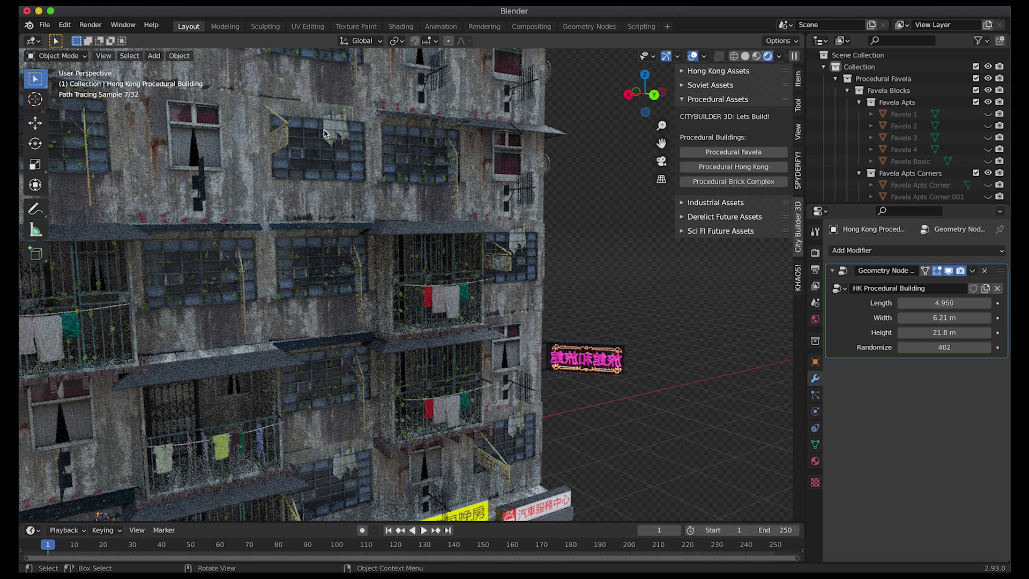
click(395, 208)
middle_drag(372, 309, 400, 270)
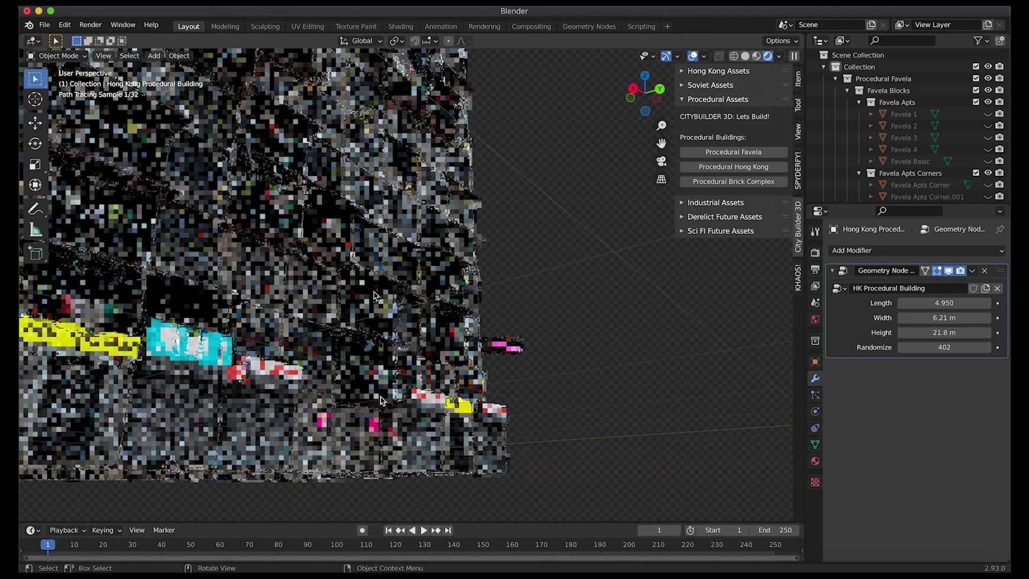
scroll(381, 227, down, 2)
shift+middle_drag(383, 231, 397, 289)
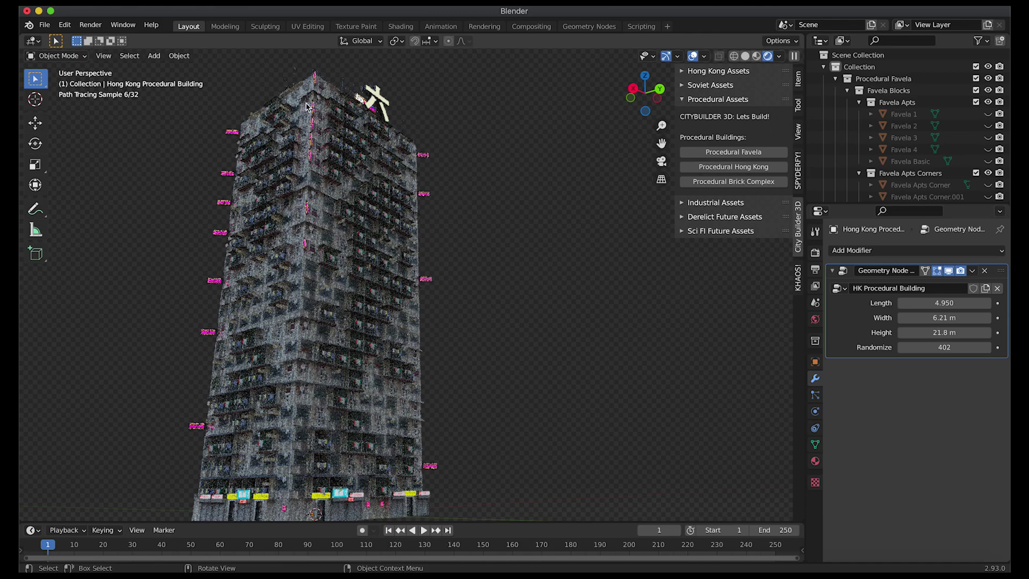
- Delete the Hong Kong building and return the viewport to Solid shading
click(320, 289)
key(x)
click(310, 287)
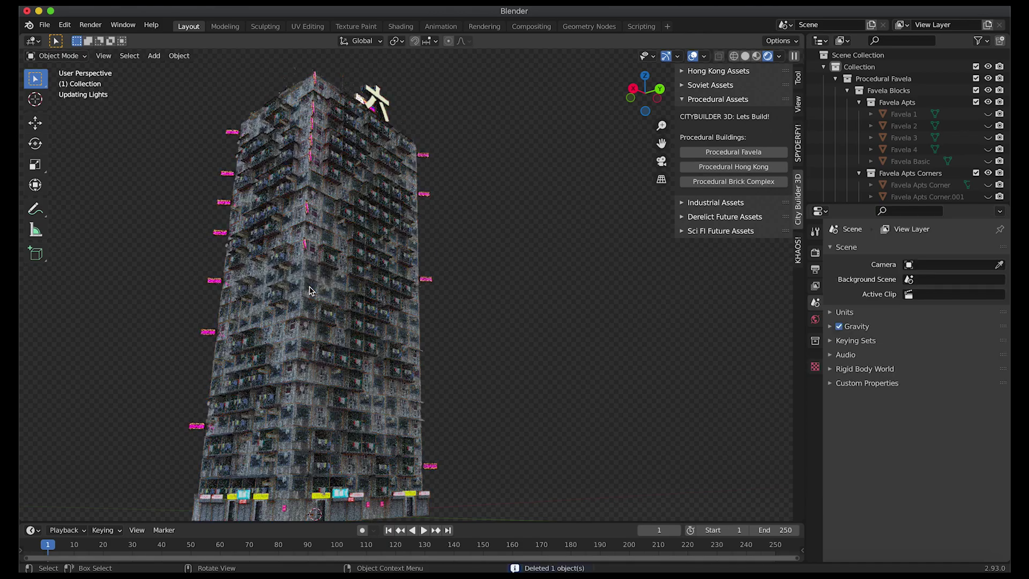
key(z)
click(417, 294)
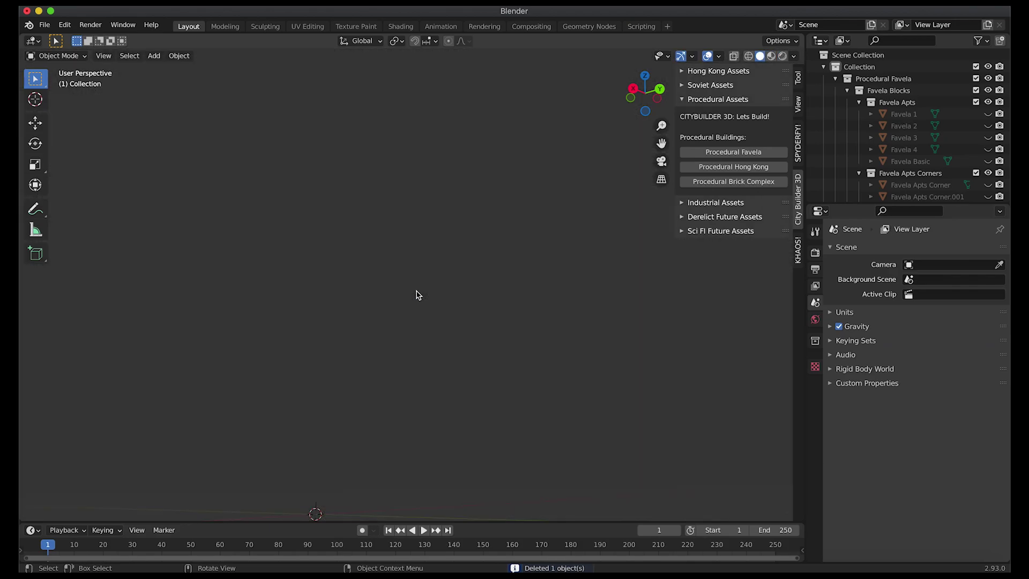
- Add a Procedural Brick Complex and display it in Rendered shading, viewing its facade and roof
click(745, 182)
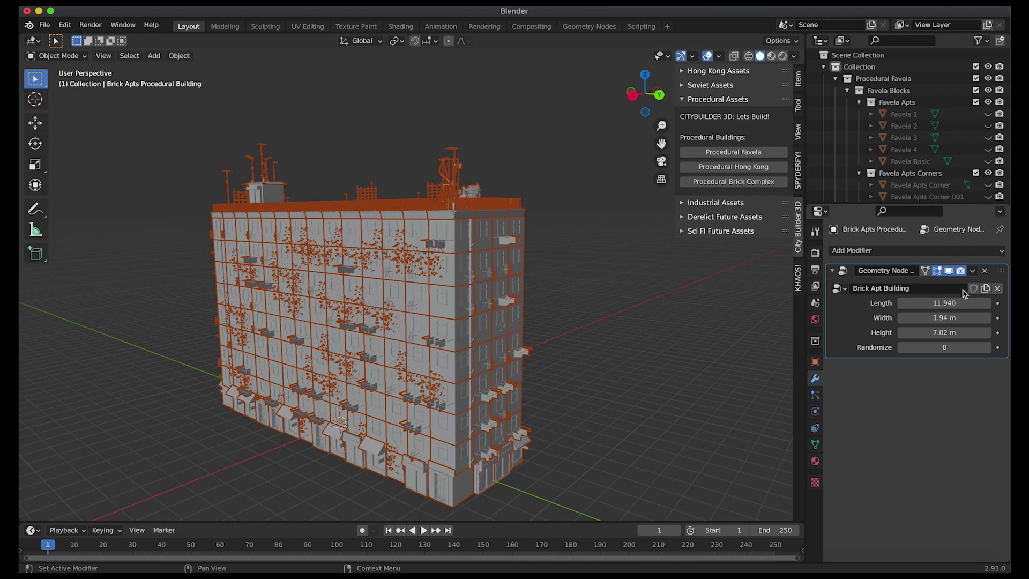
key(z)
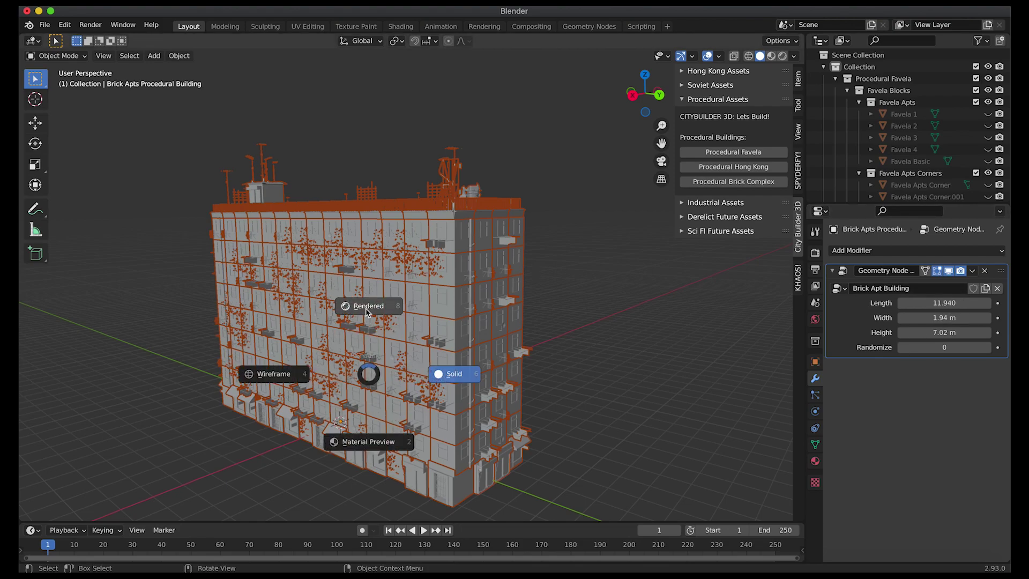
click(367, 313)
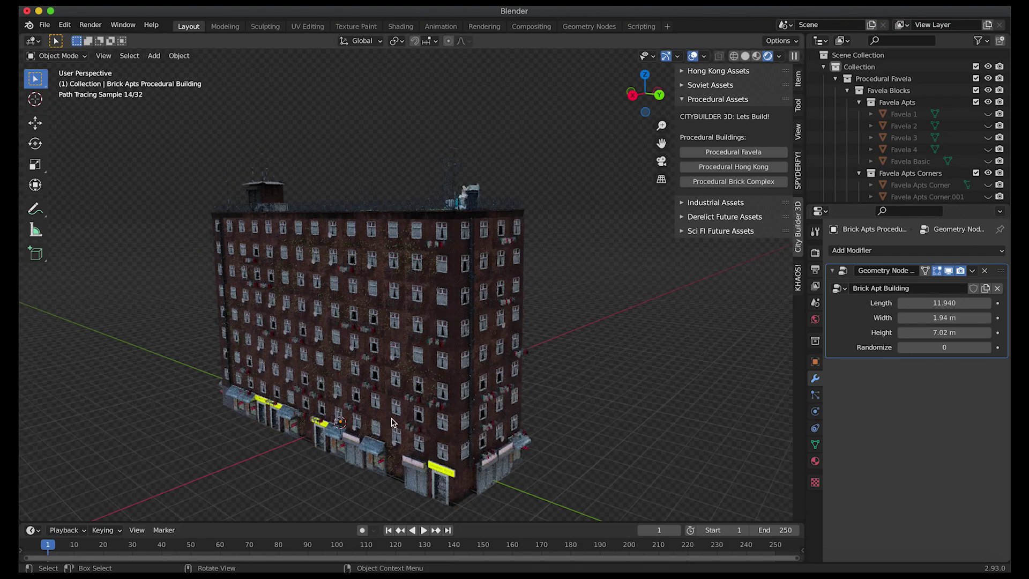
middle_drag(208, 362, 484, 133)
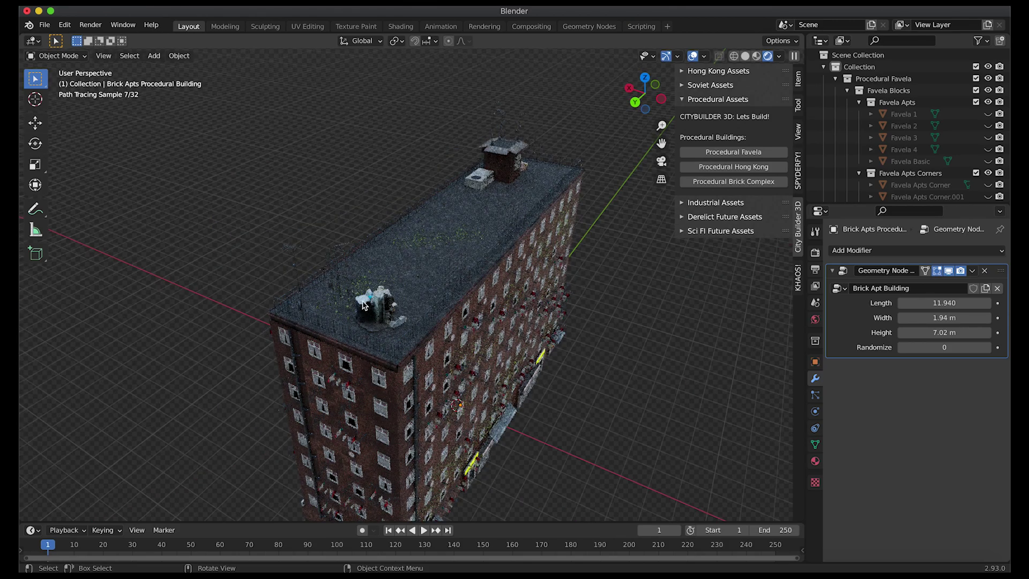
- Set the brick building's Randomize to 416 and inspect the changed roof objects and facade
mouse_move(929, 349)
mouse_down()
mouse_move(959, 349)
mouse_move(944, 347)
mouse_up()
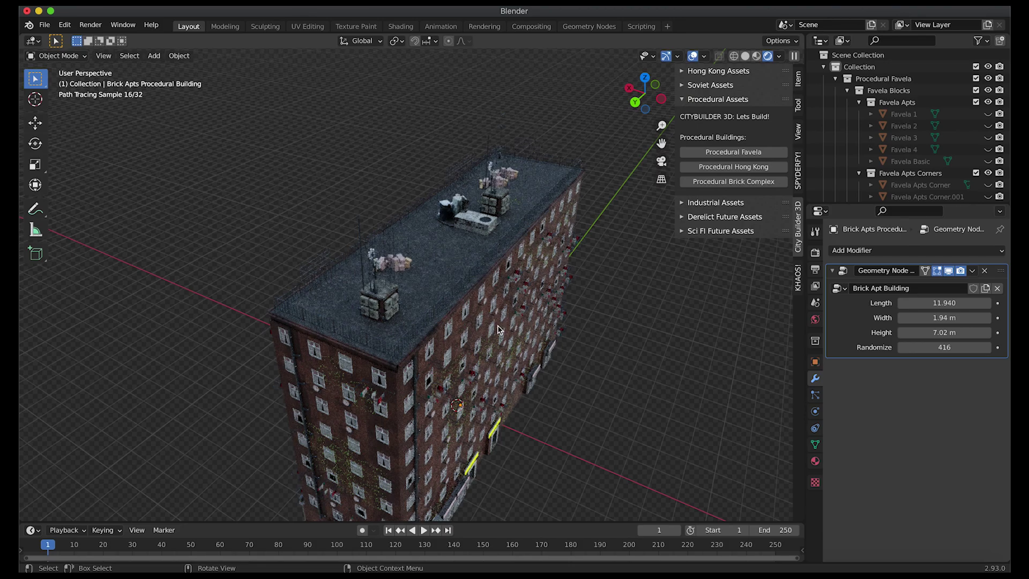
scroll(590, 348, down, 5)
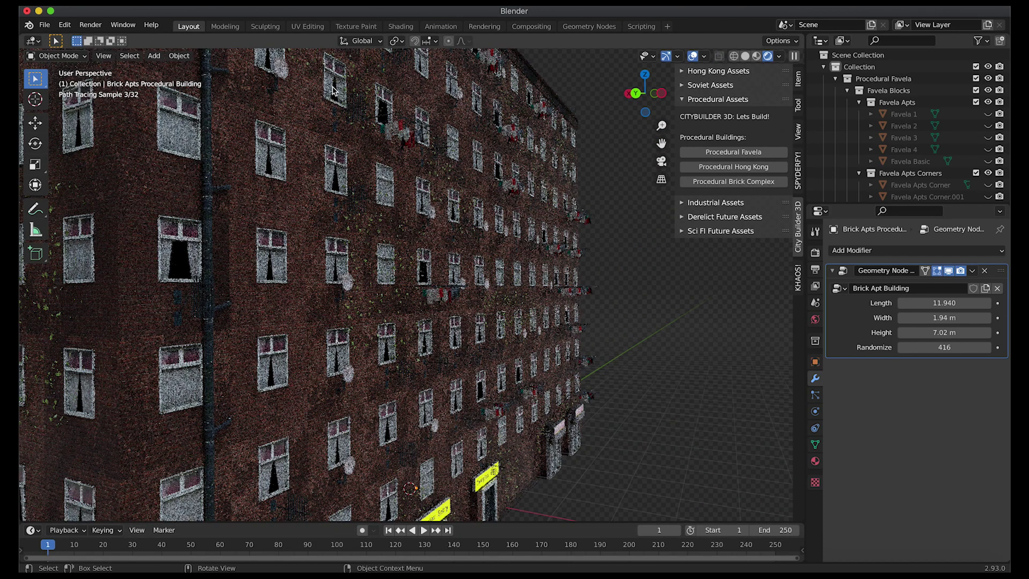